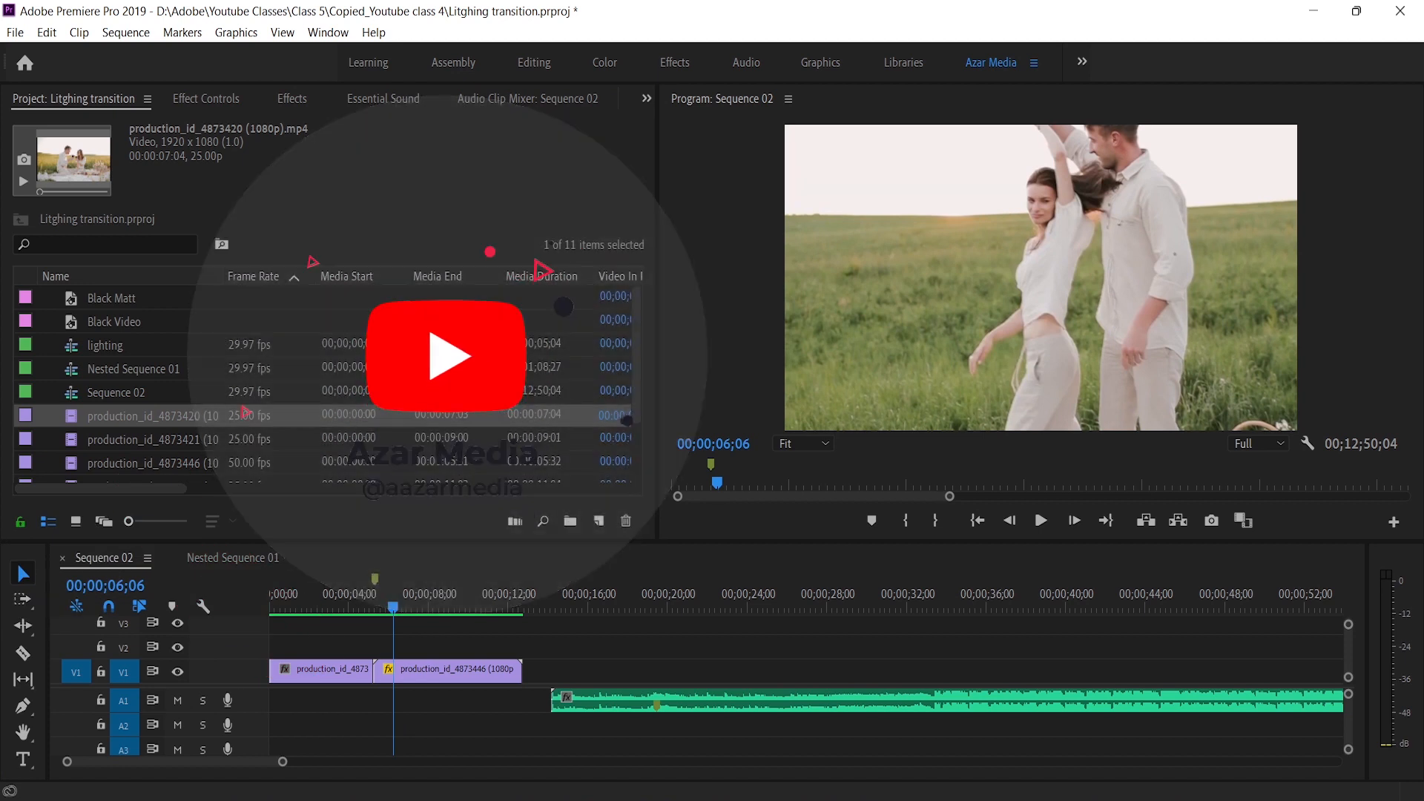
Create a new black video with a width of 160 and a height of 90
mouse_move(397, 607)
left_mouse_down()
mouse_move(300, 616)
mouse_move(399, 609)
left_mouse_up()
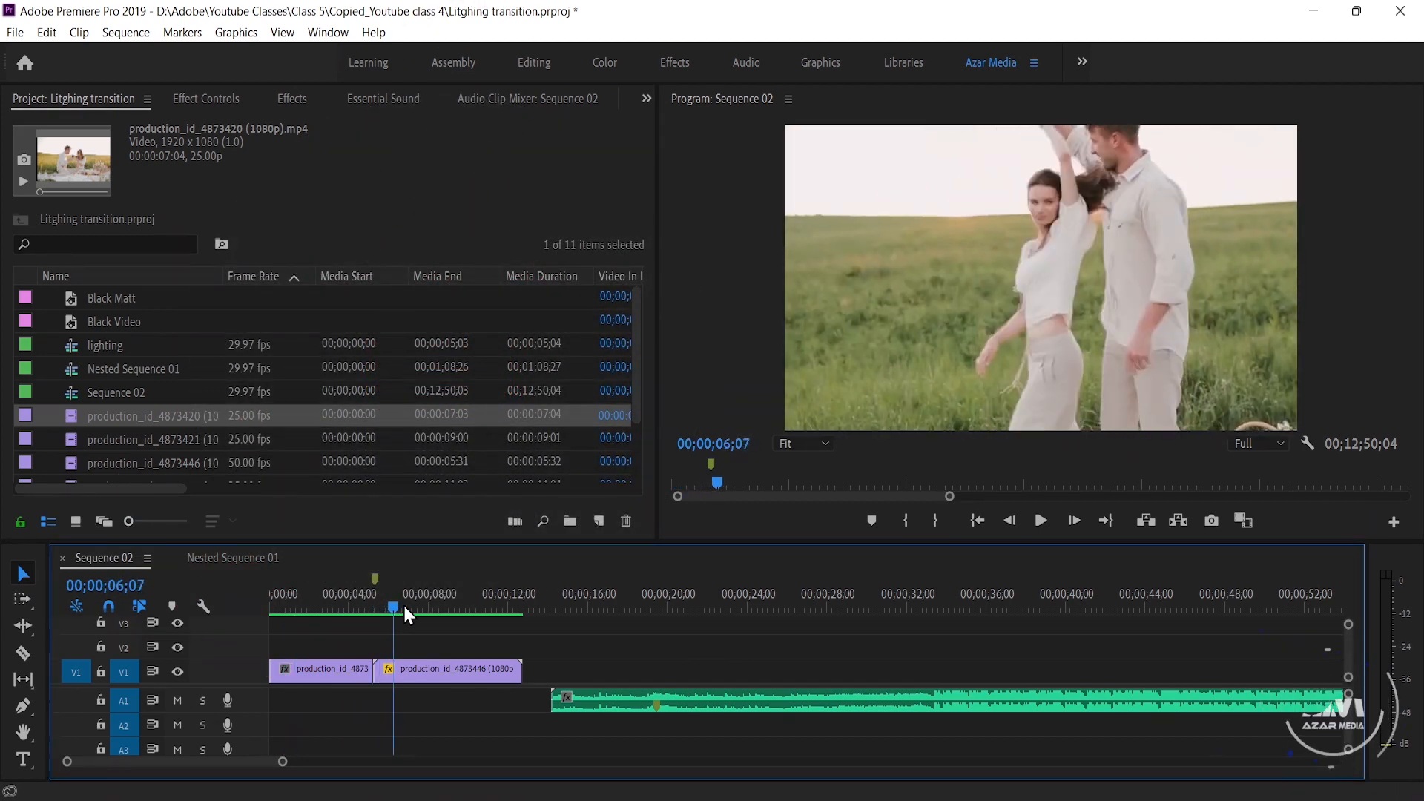
left_click(599, 521)
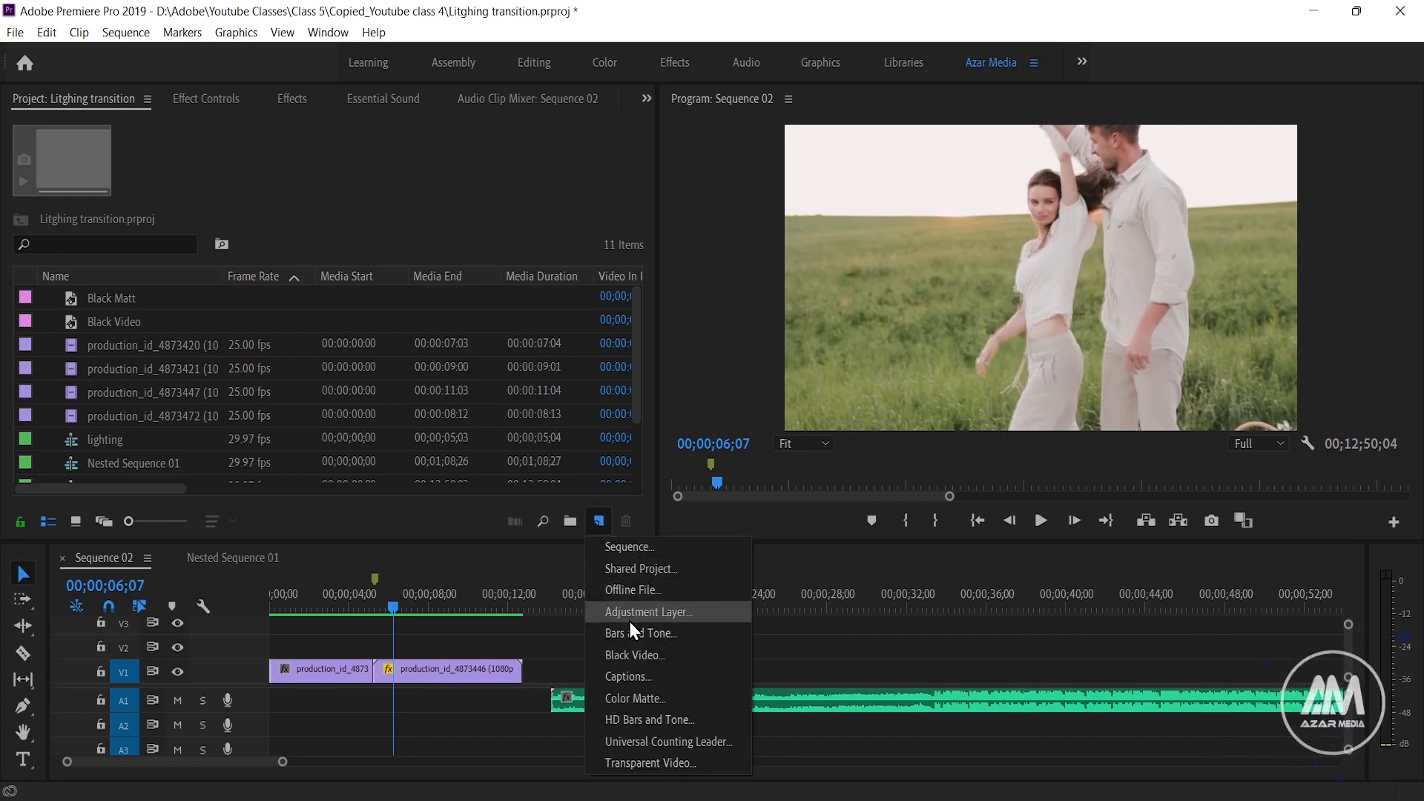
left_click(630, 647)
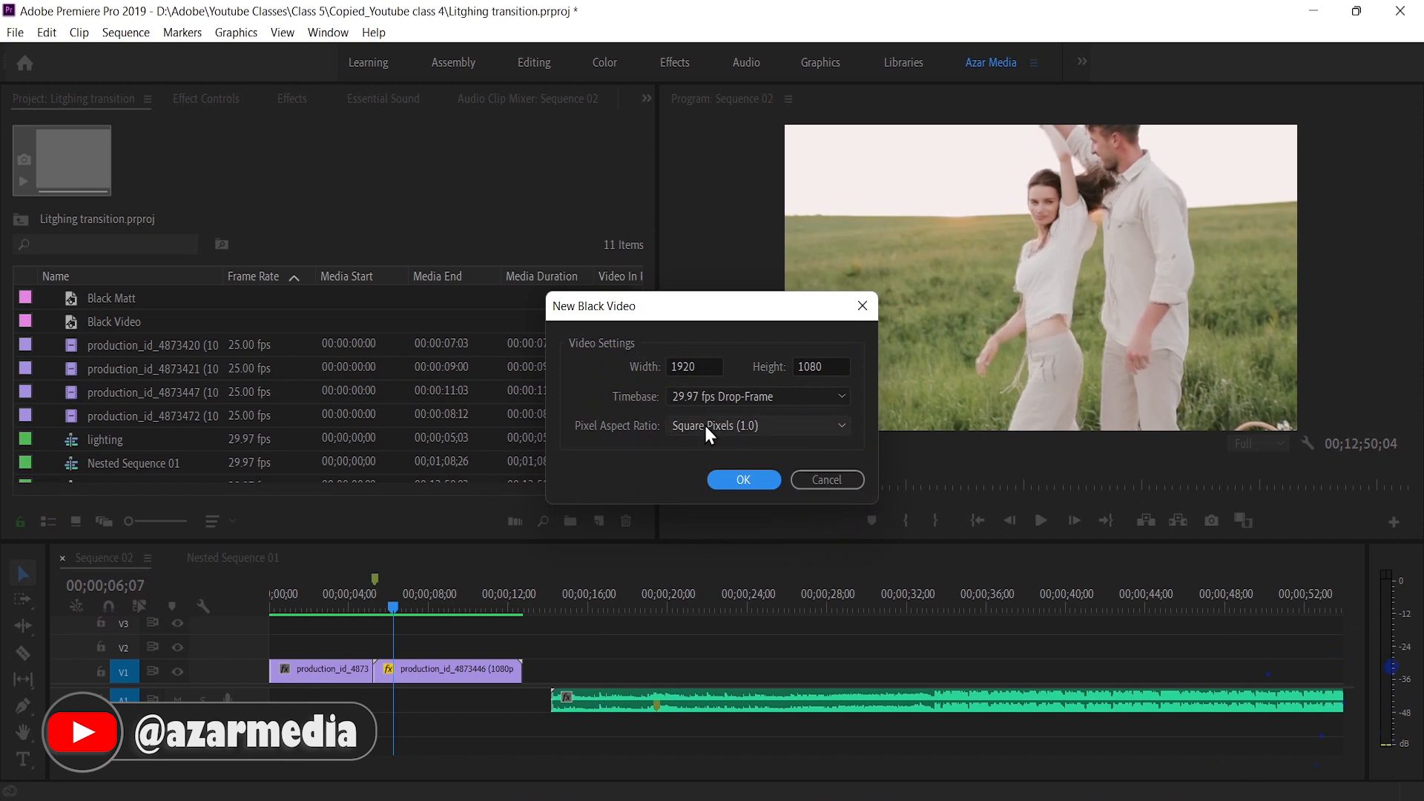
left_click(709, 364)
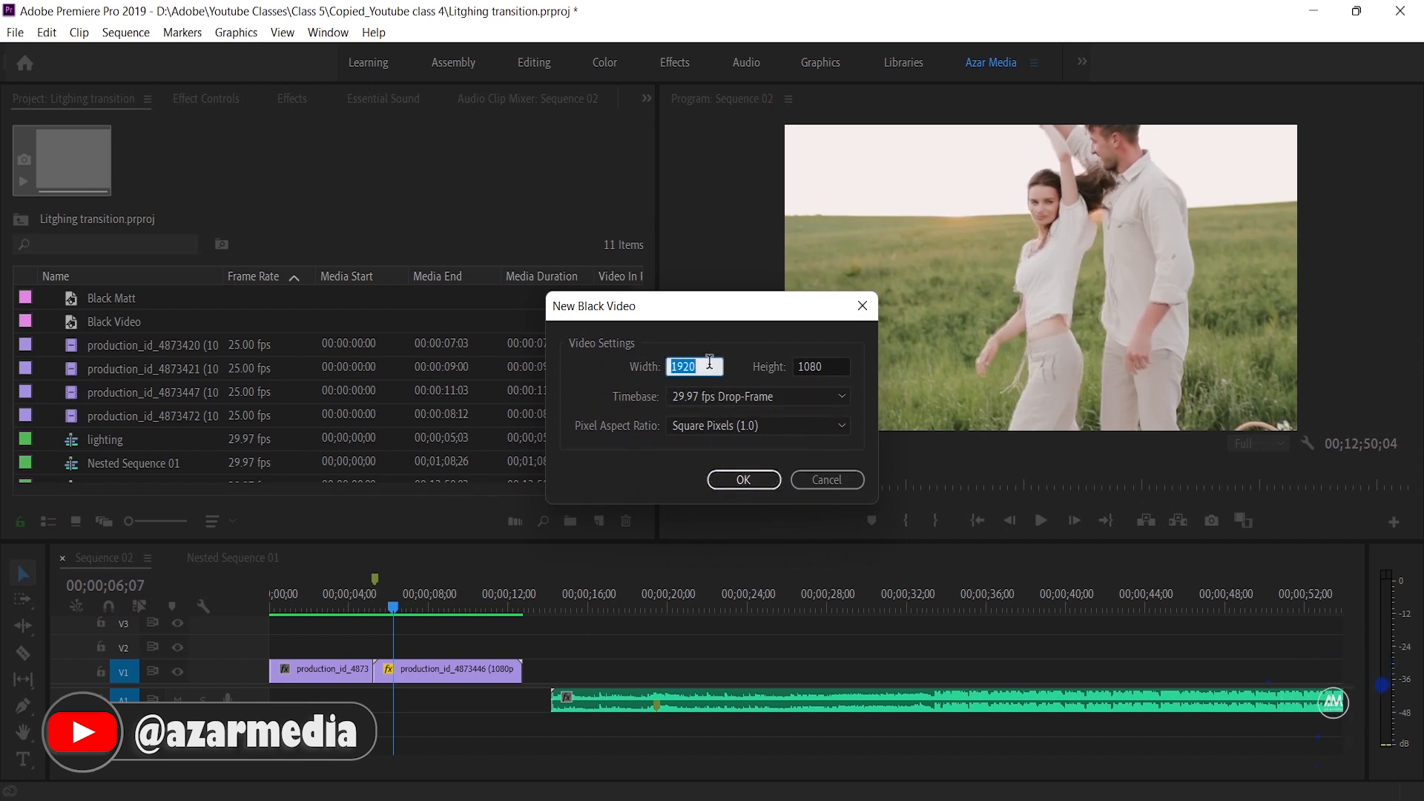
type("160")
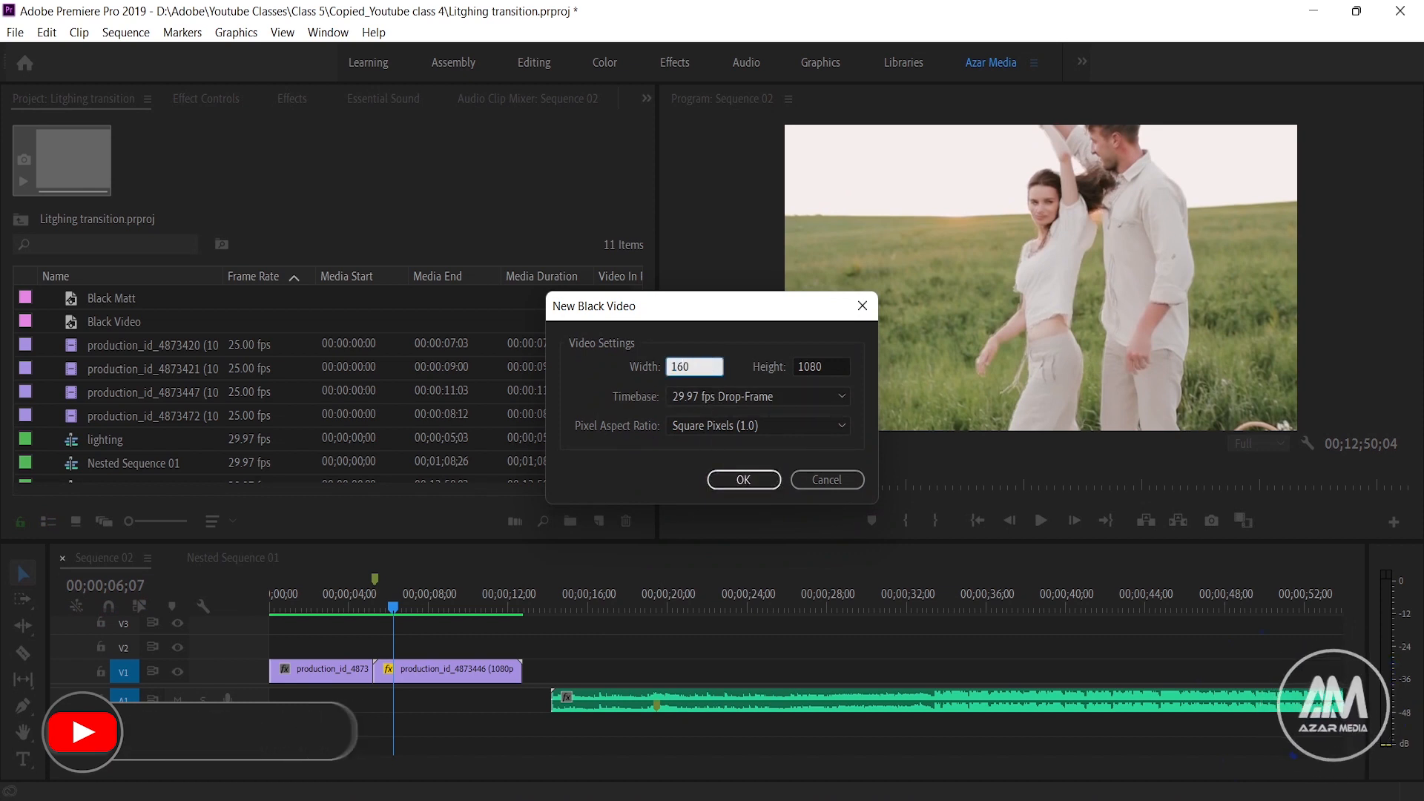
left_click(830, 367)
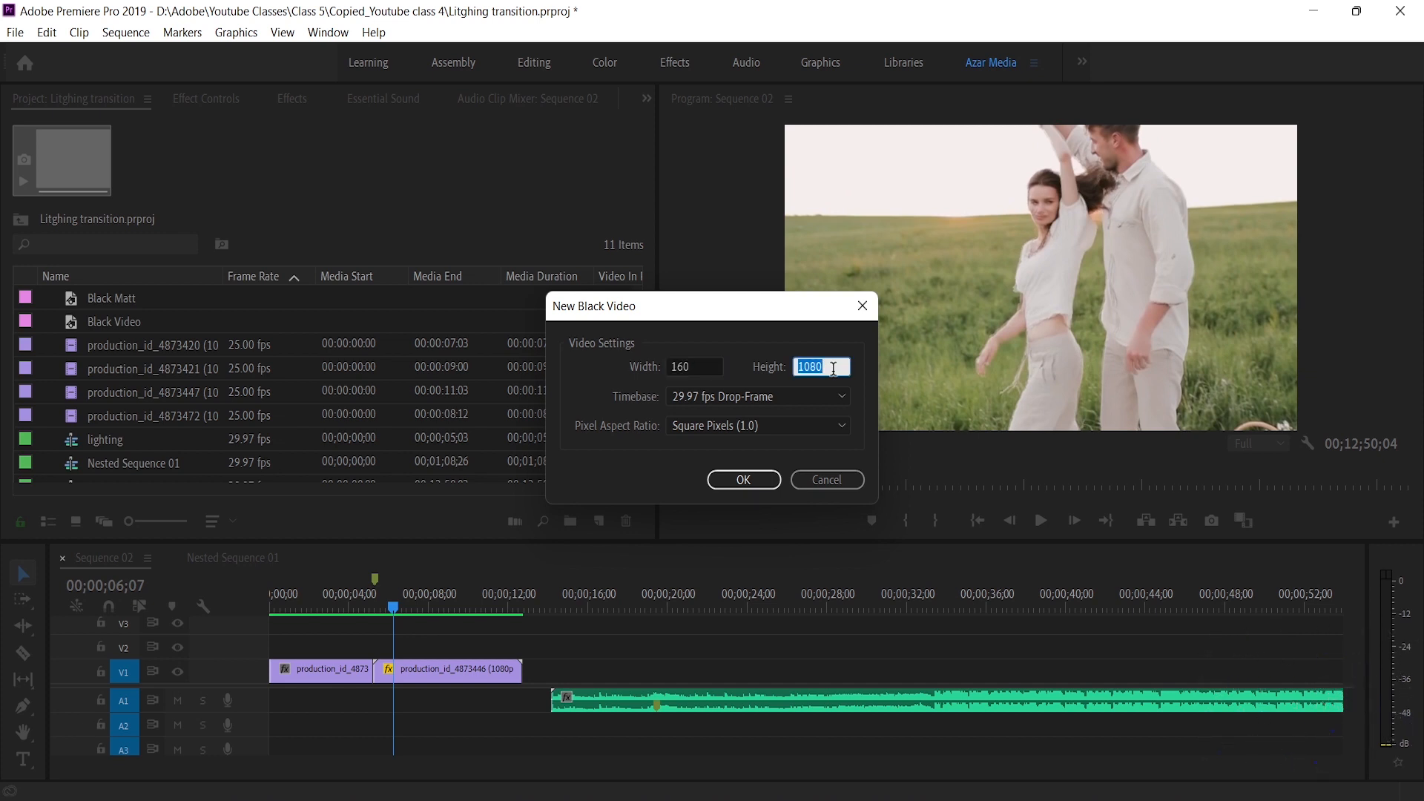
type("90")
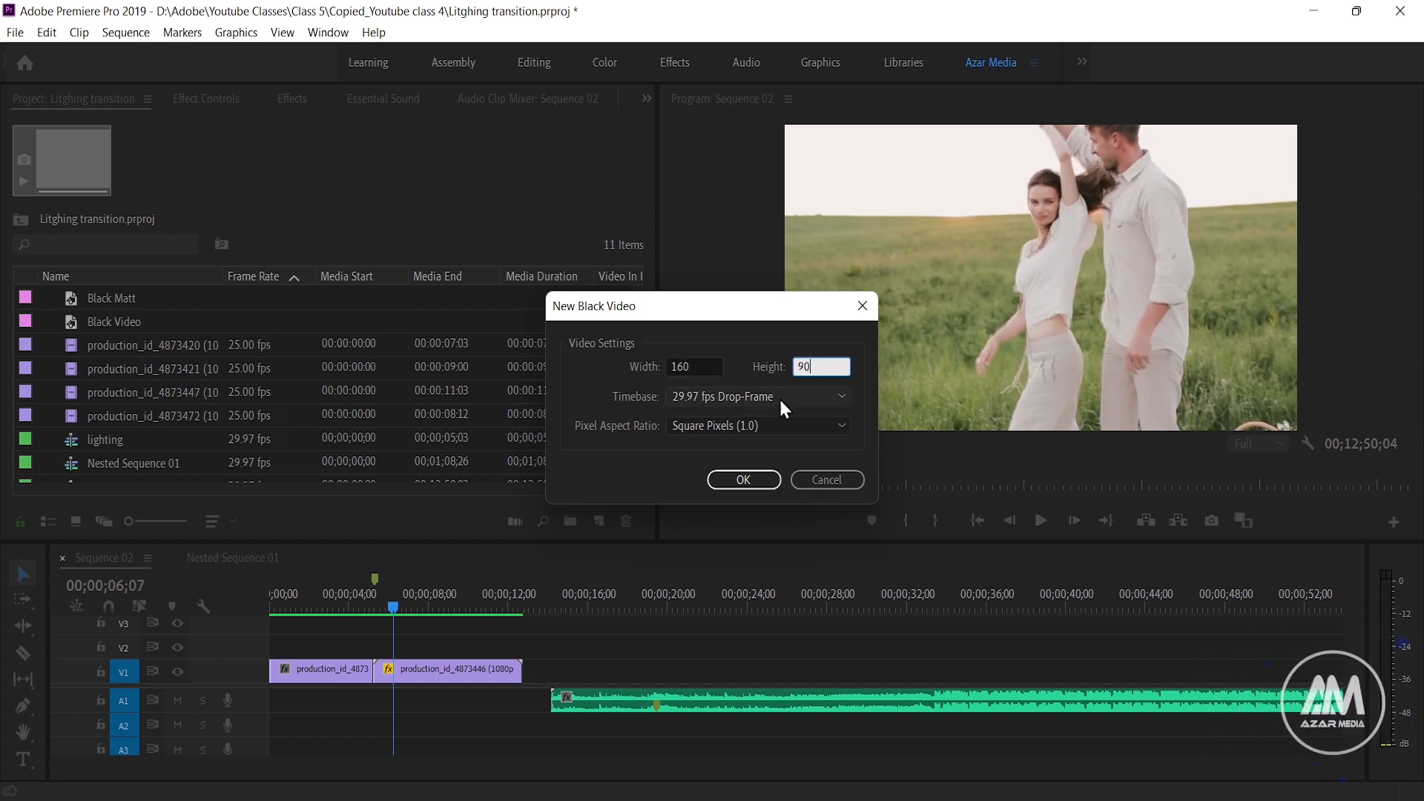
left_click(739, 483)
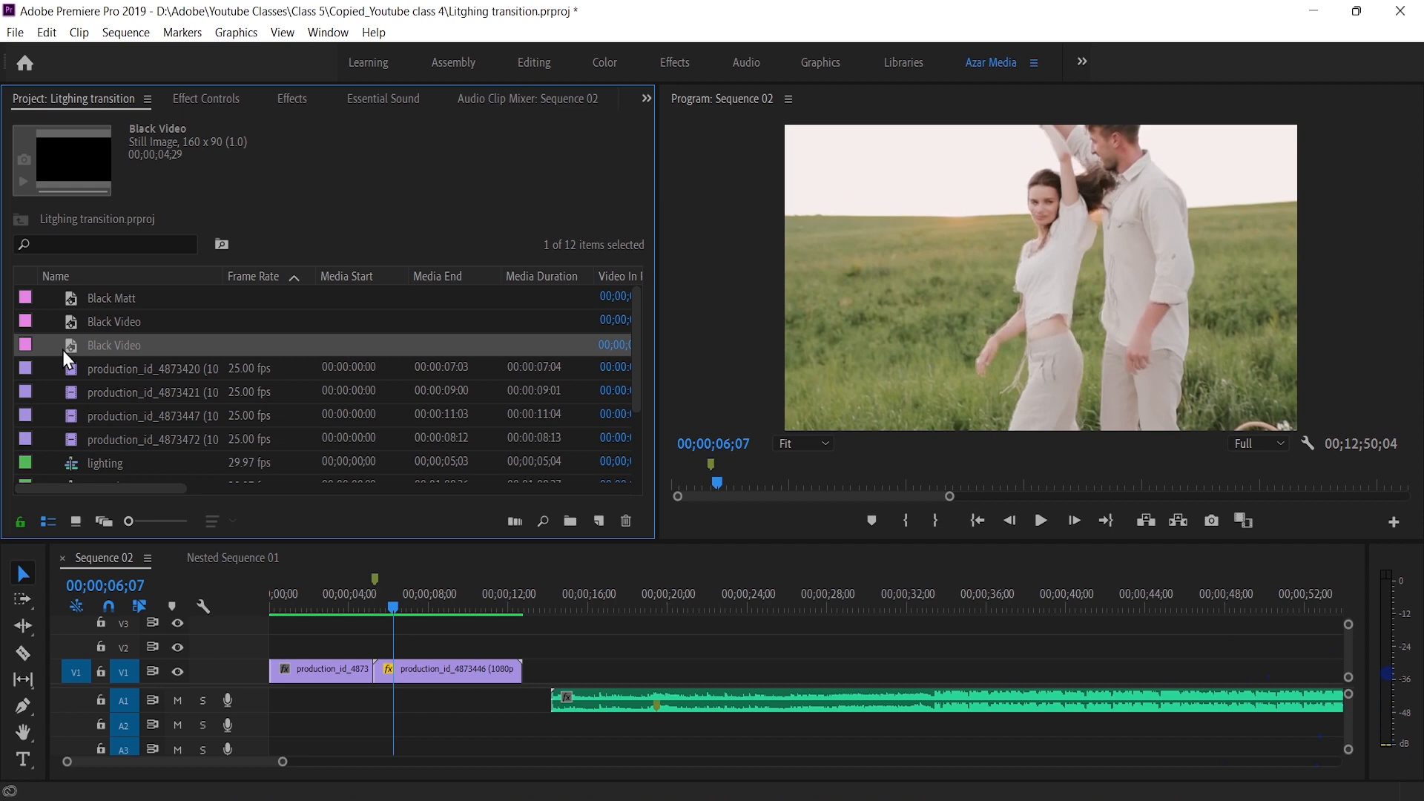
Place the new 160 x 90 black video on track V2 over the cut between the two clips and scale it to 1768
left_click_drag(67, 343, 344, 657)
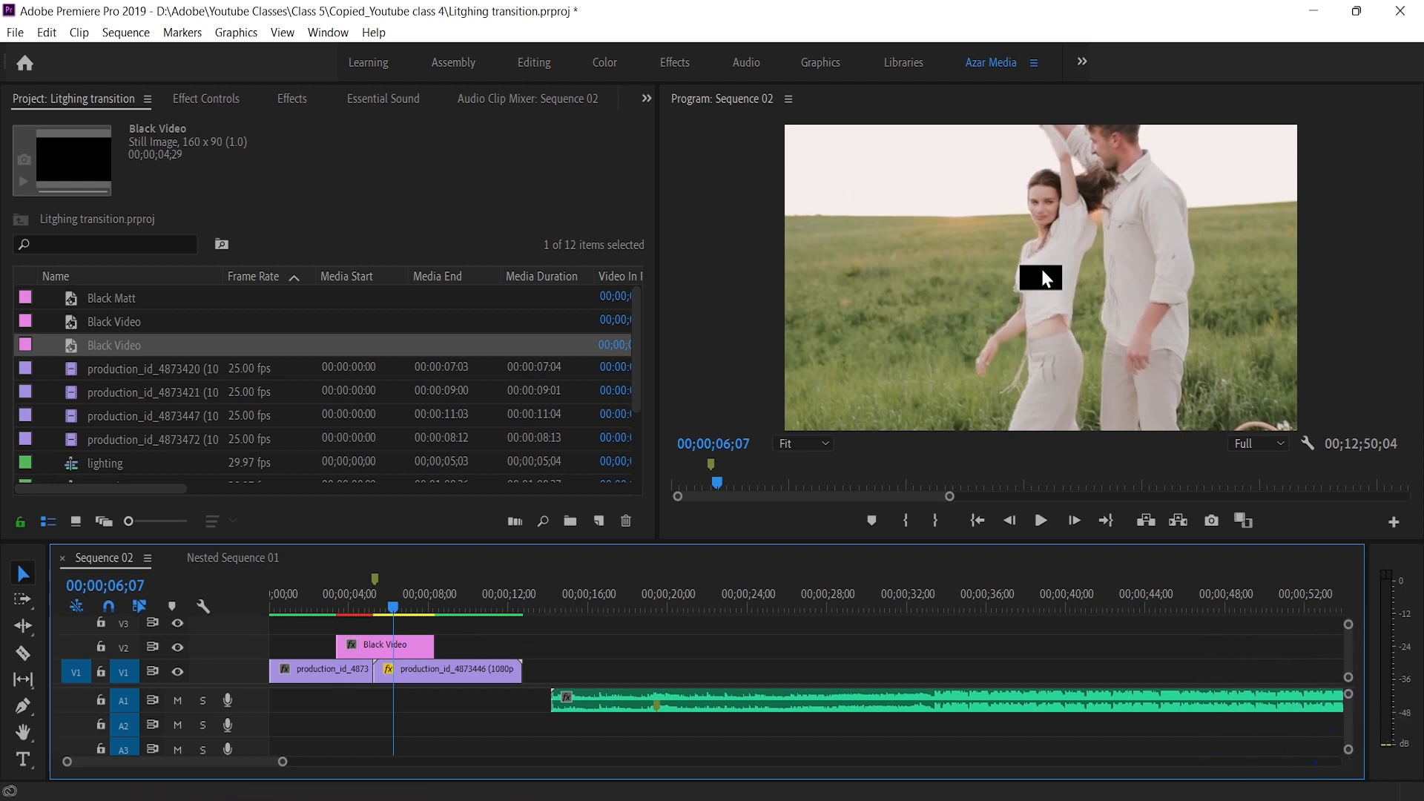
left_click(375, 649)
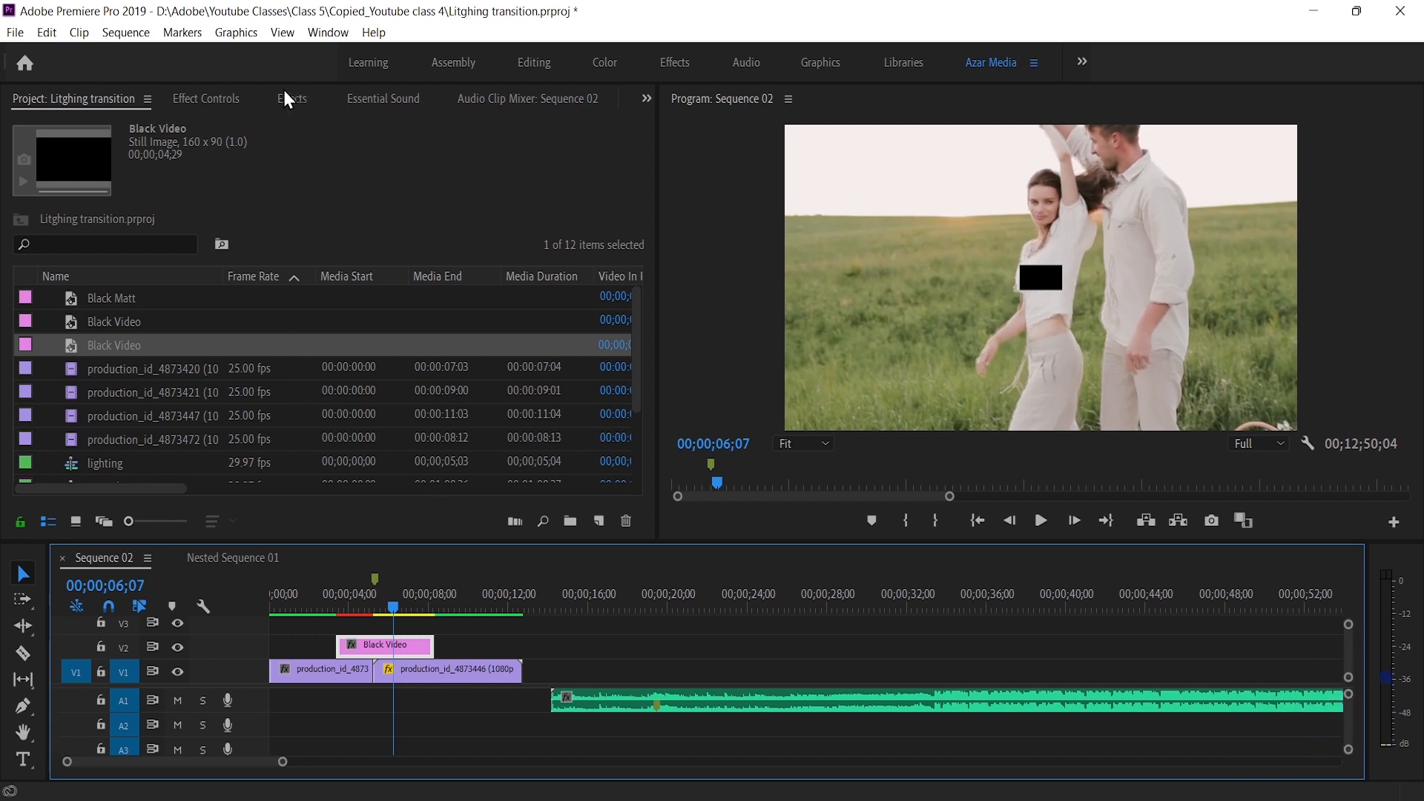
left_click(211, 99)
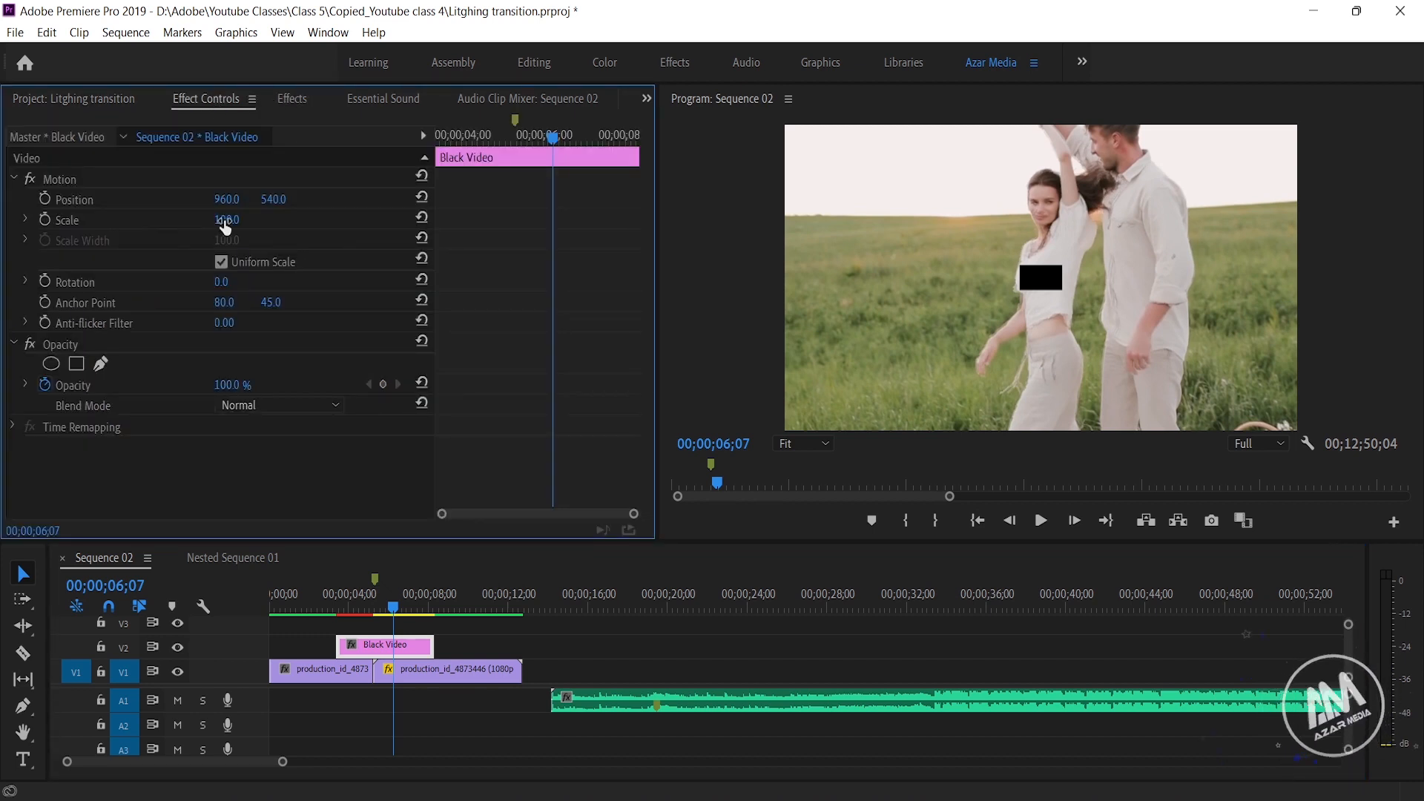
left_click_drag(226, 220, 1423, 220)
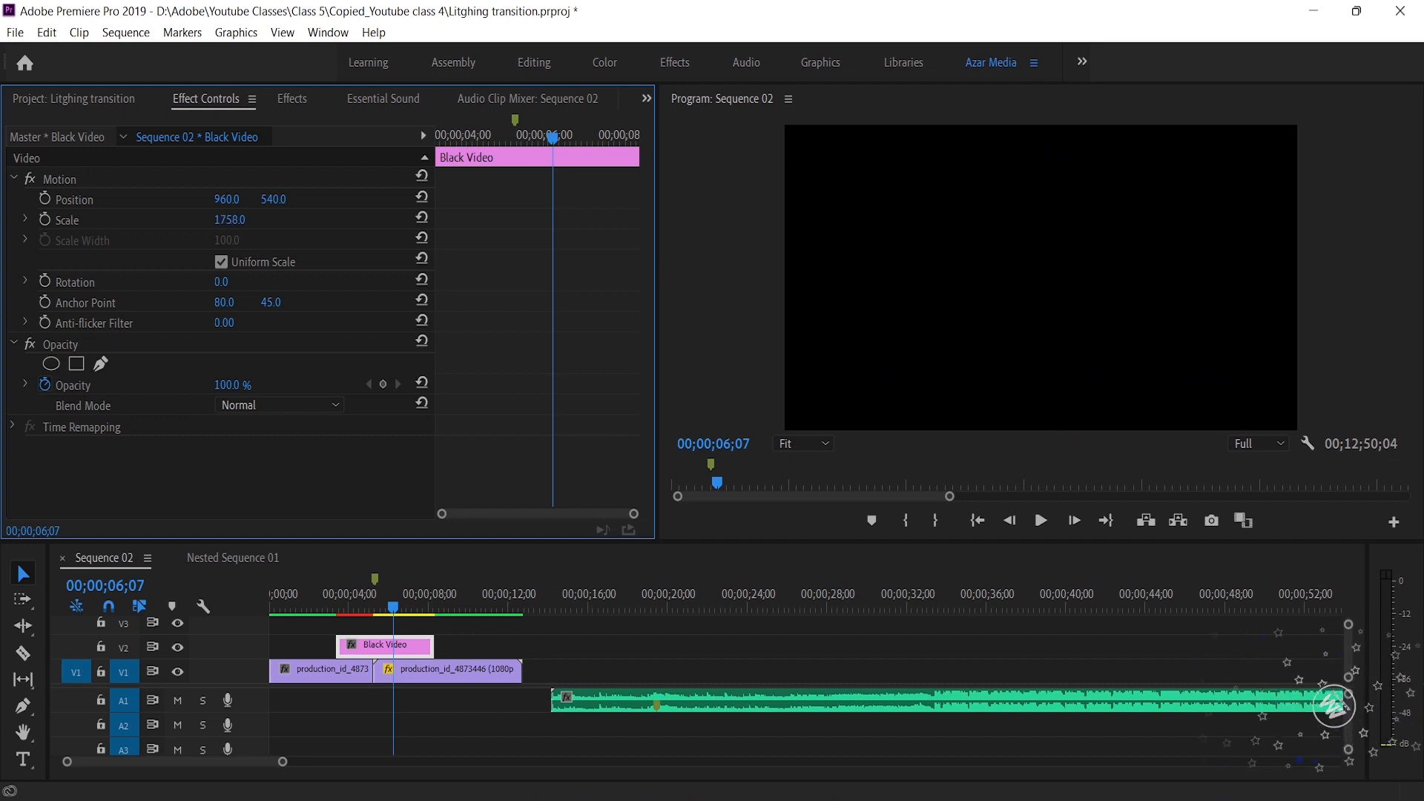
Find the Noise HLS Auto effect and apply it to the black video clip on V2
left_click(282, 99)
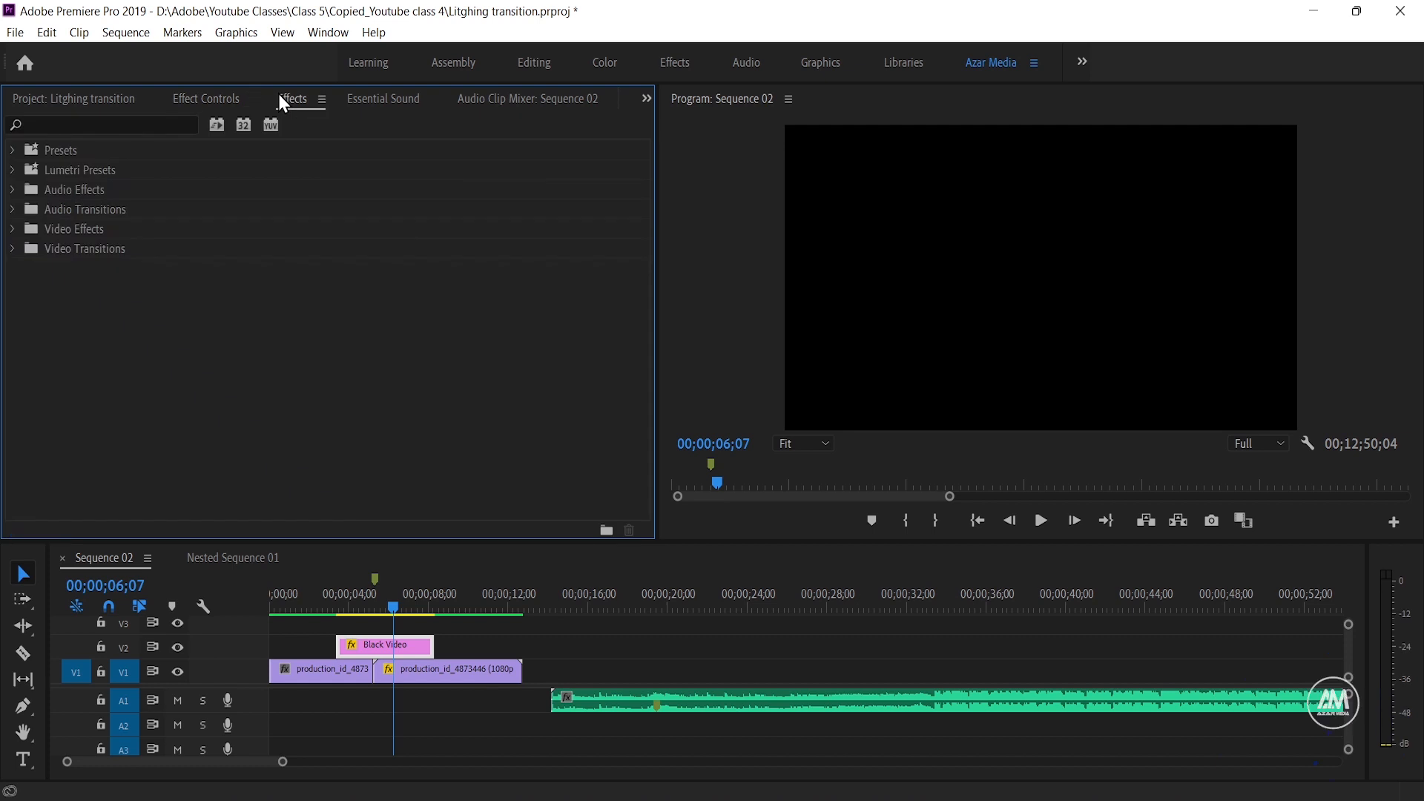
left_click(82, 122)
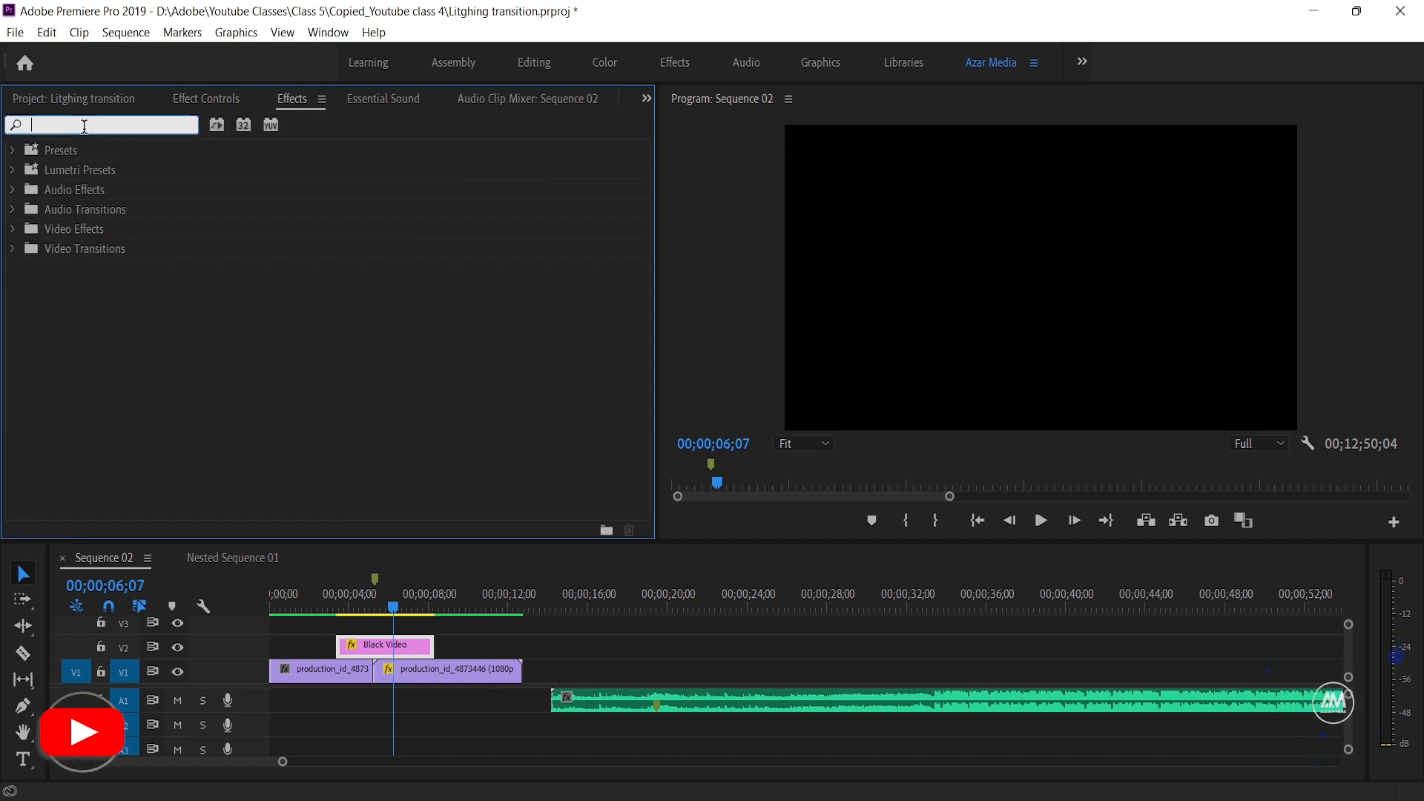
type("noise ")
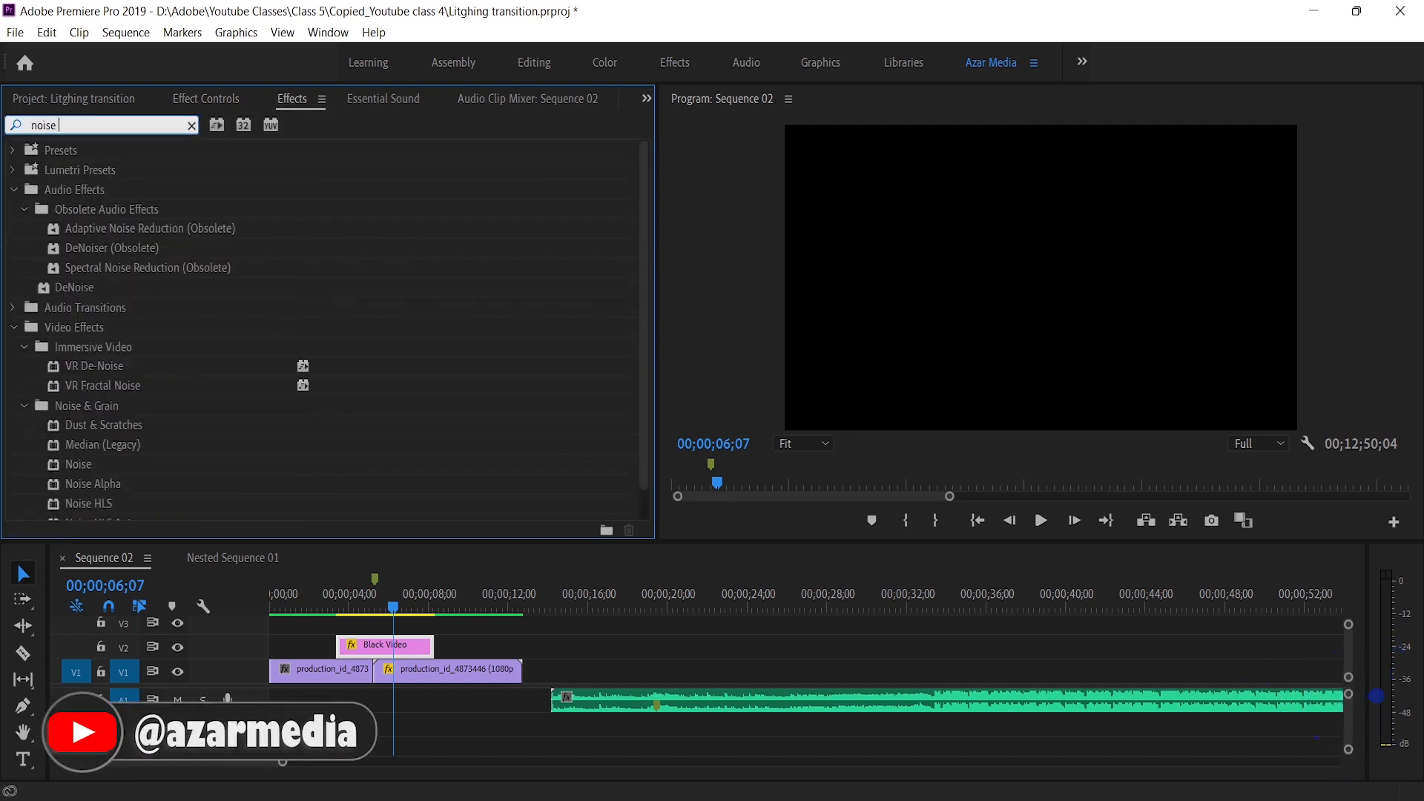
type("h")
left_click_drag(388, 597, 394, 649)
Set the clip's Noise HLS Auto to Grain, with Lightness 1000%, Grain Size 10 and Noise Animation Speed 1.5
left_click(208, 97)
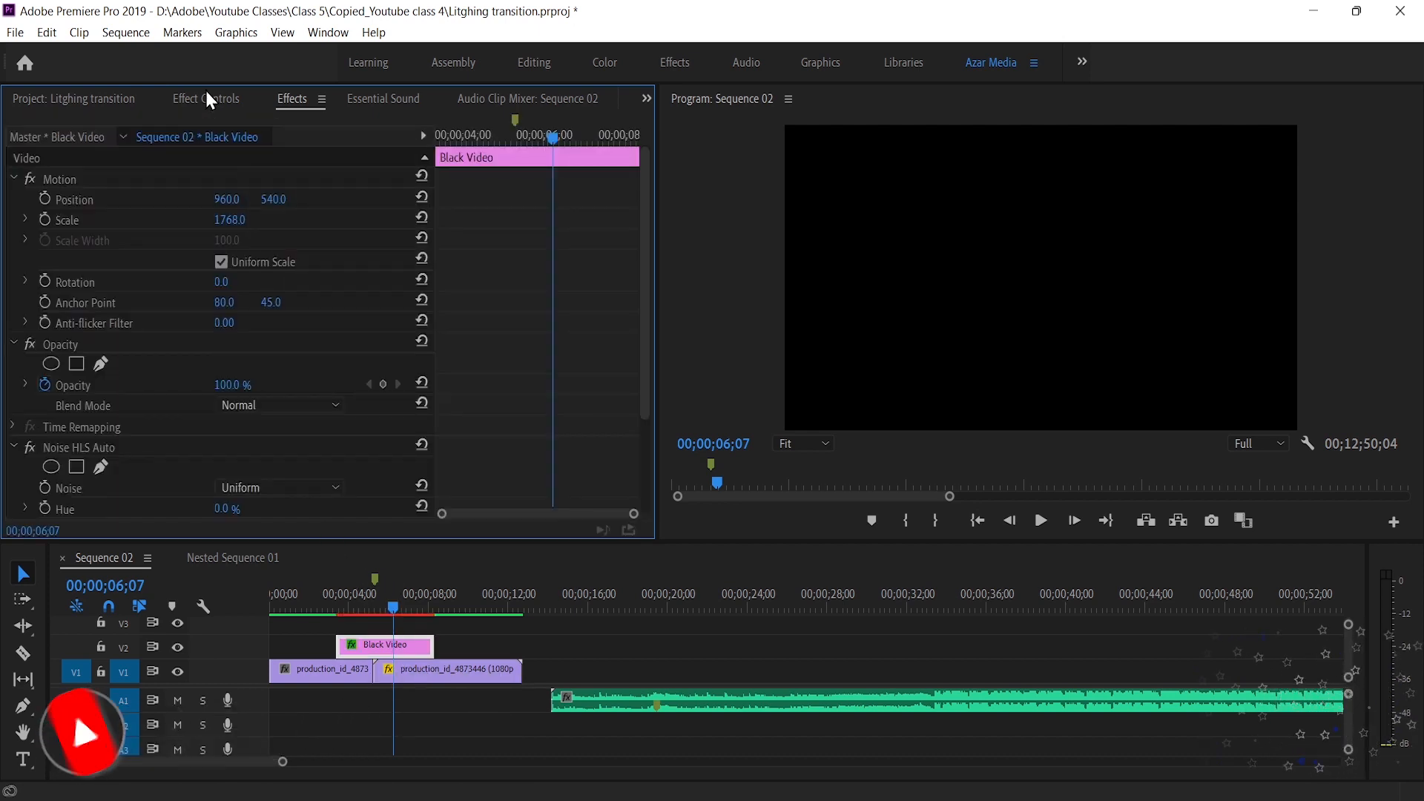
scroll(324, 358, "down", 3)
left_click(327, 362)
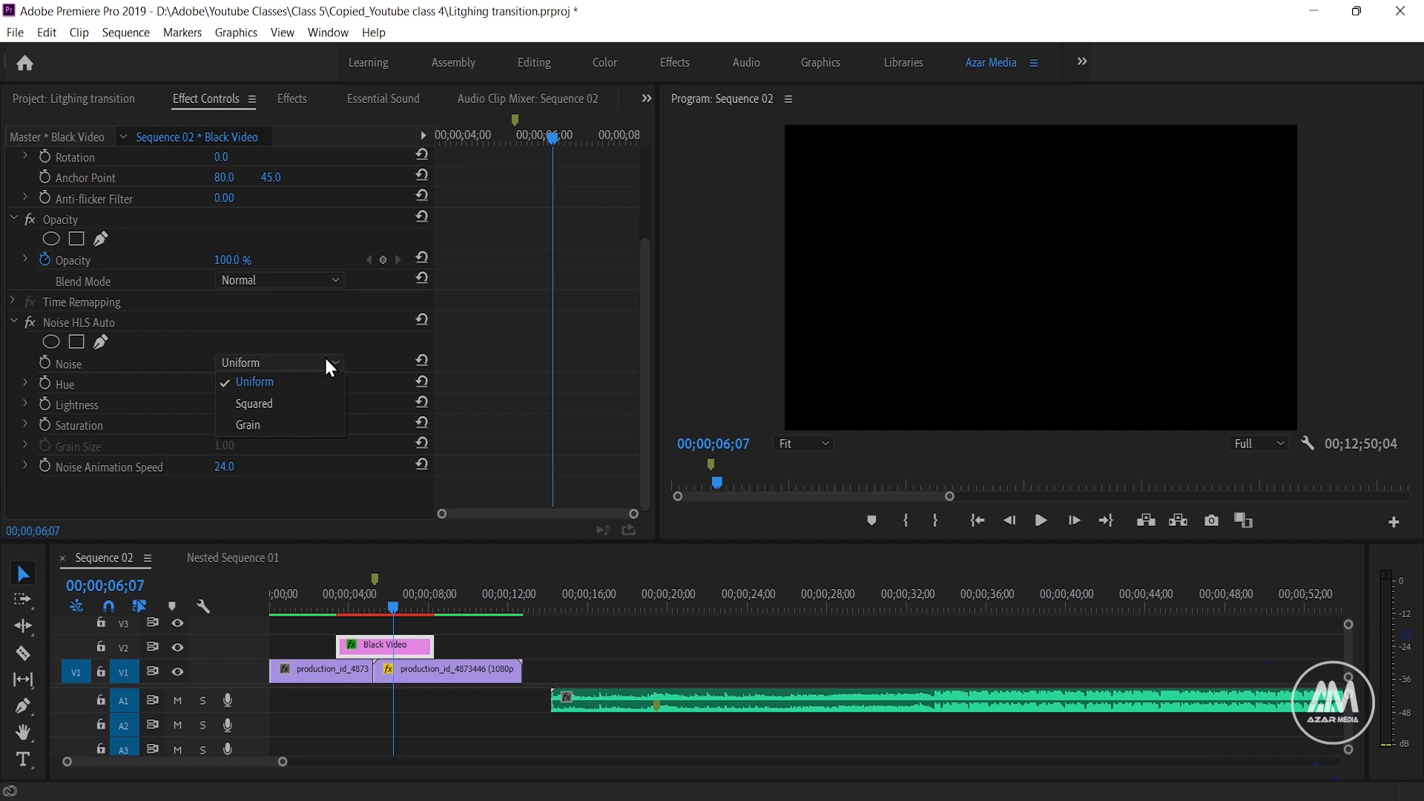
left_click(292, 423)
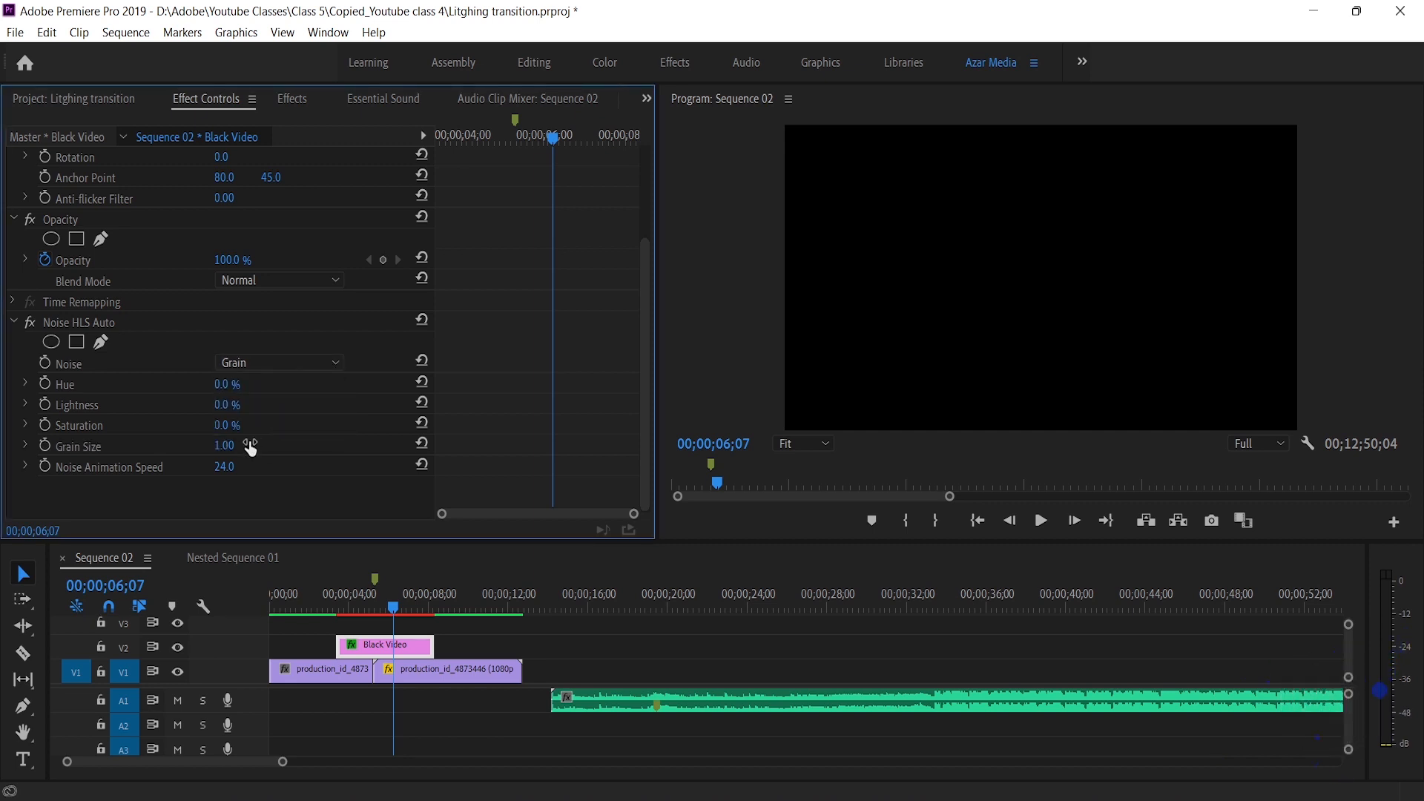
left_click_drag(227, 405, 969, 405)
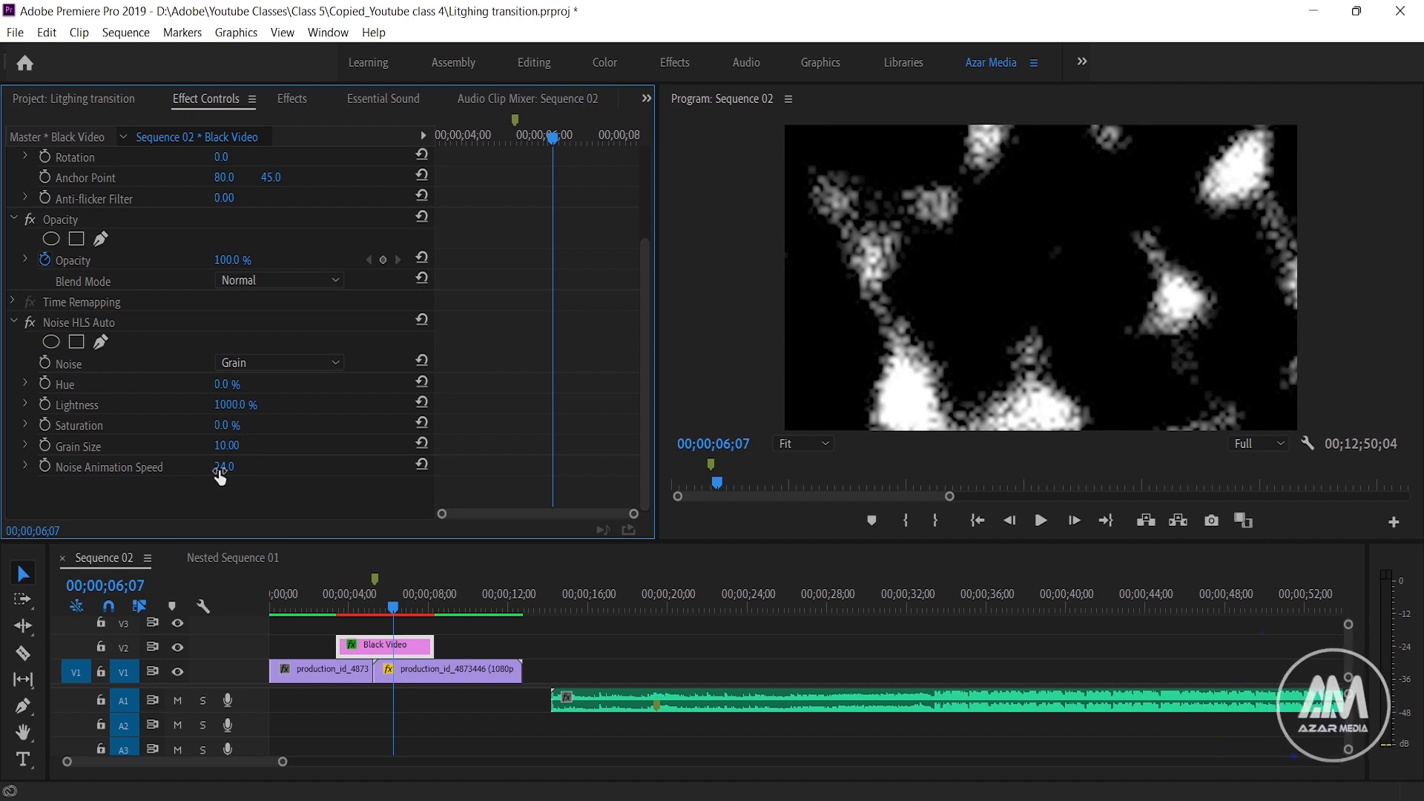
left_click(235, 466)
type("1")
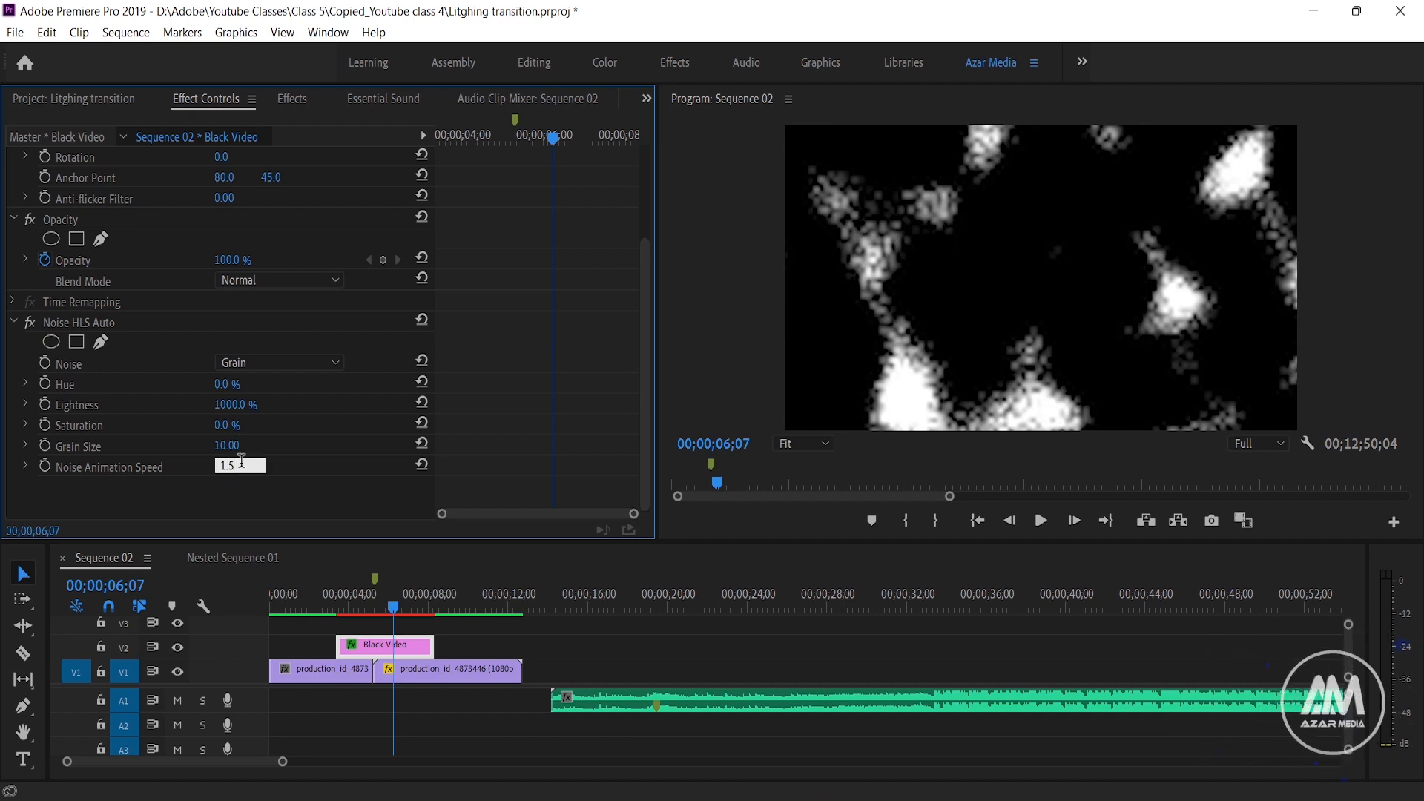
type(".5")
key("Return")
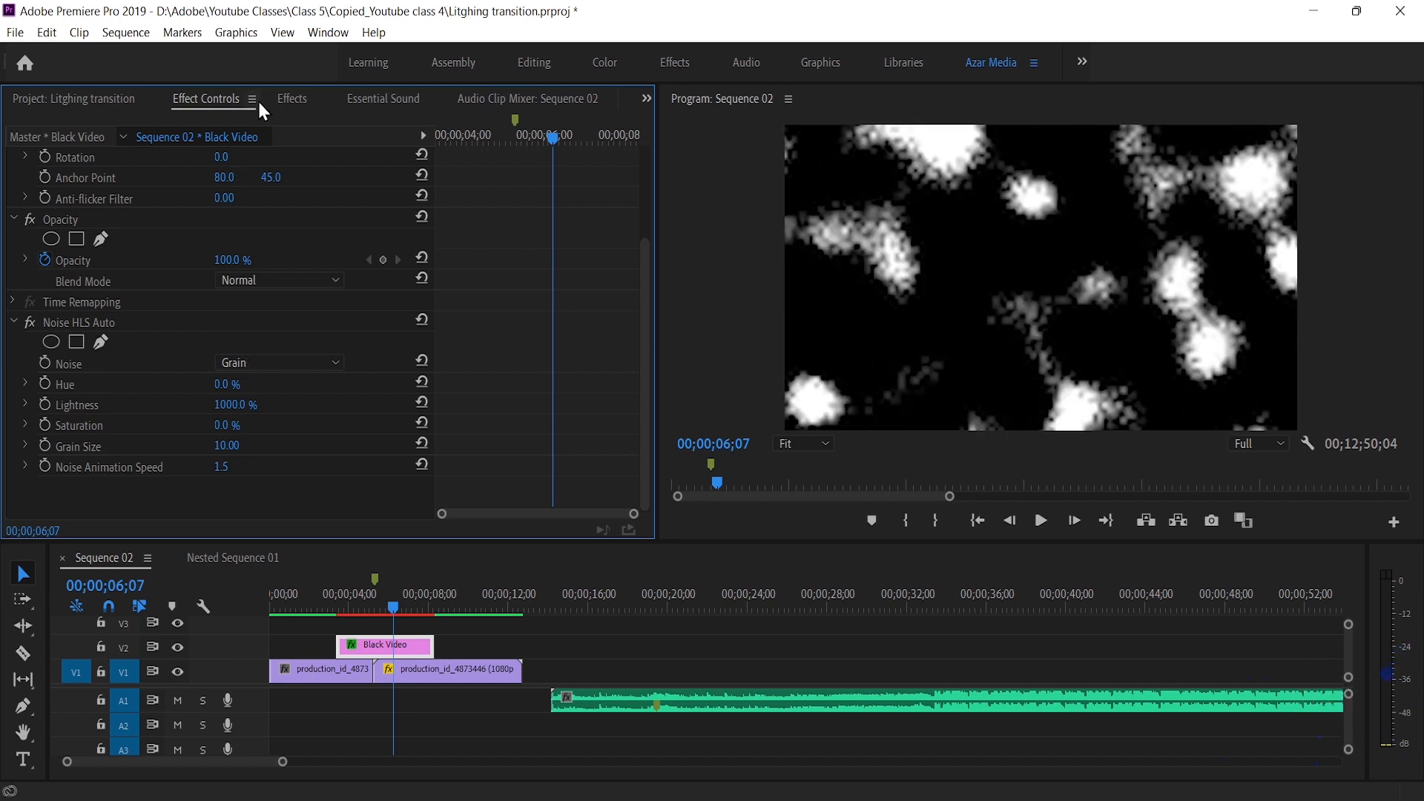
Find the Gaussian Blur video effect and apply it to the black video clip
left_click(291, 98)
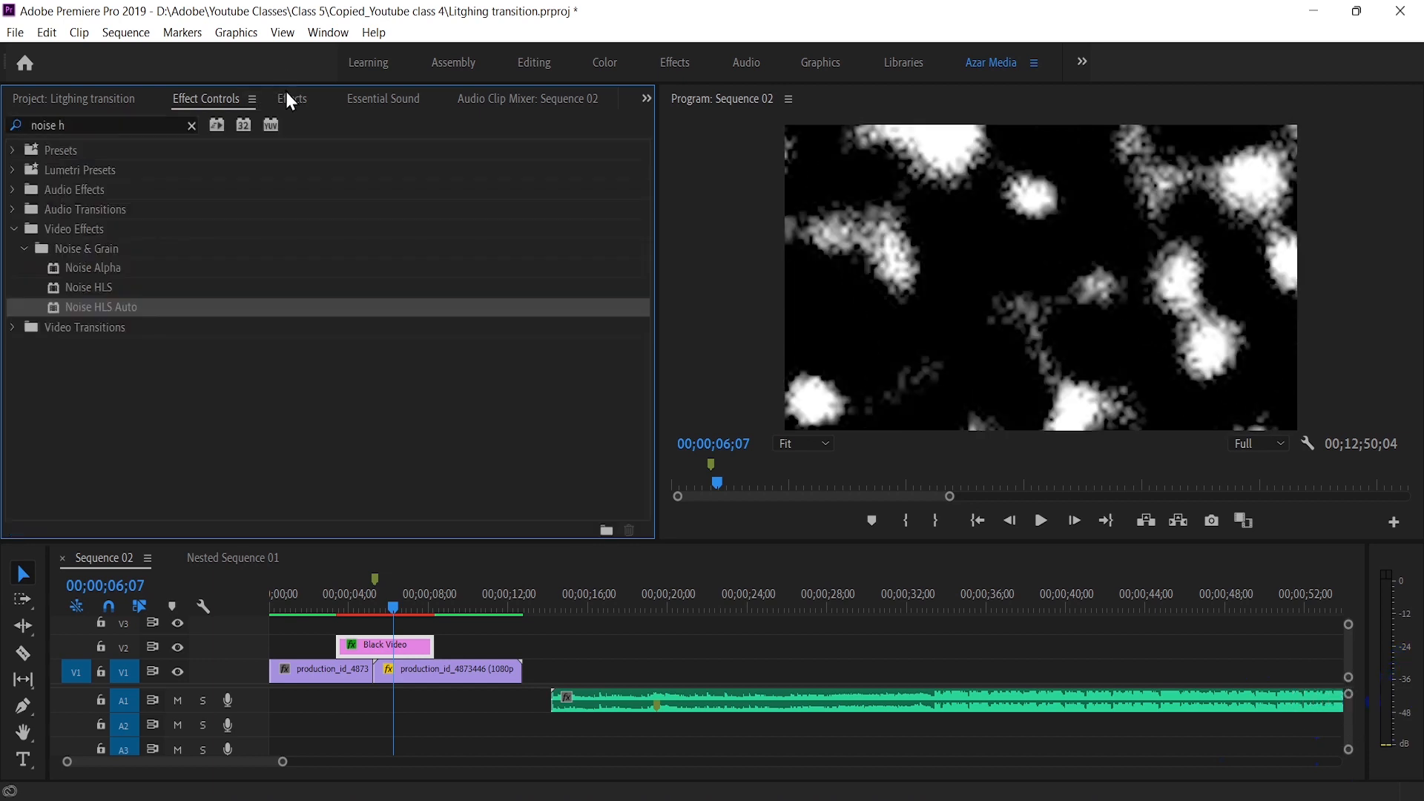
left_click(129, 125)
key("BackSpace")
type("gau")
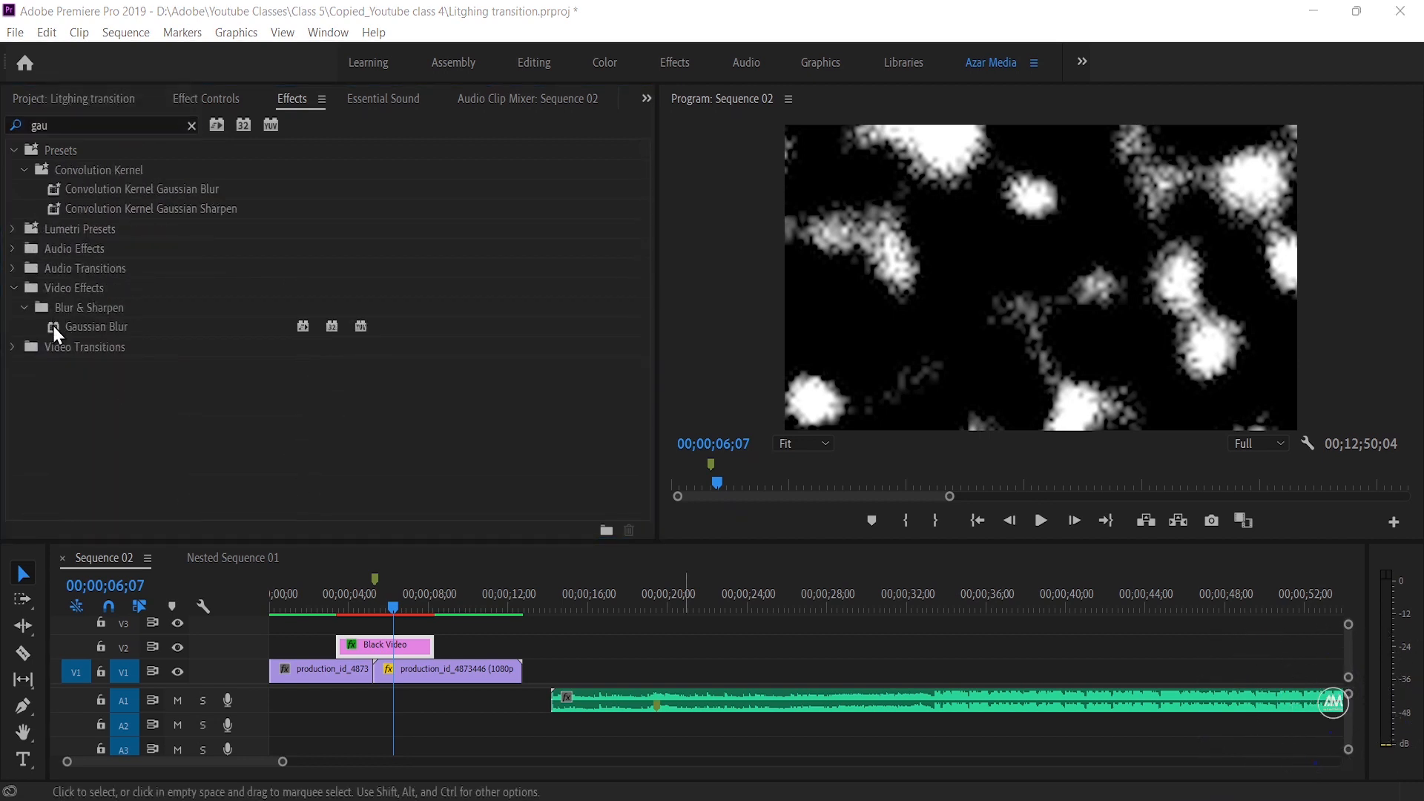
left_click_drag(53, 327, 376, 647)
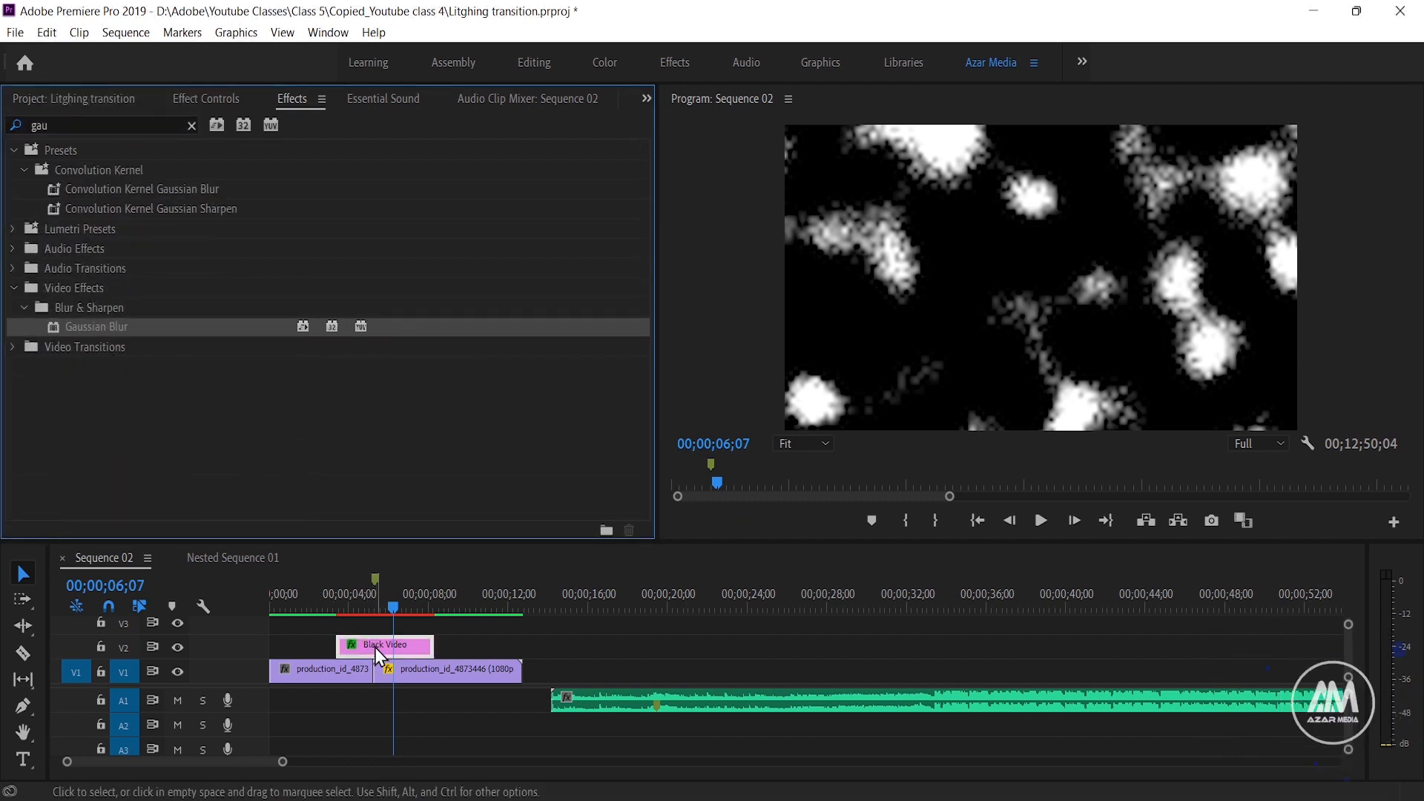
Set the Gaussian Blur's Blurriness on the black video clip to 12
left_click(195, 99)
scroll(234, 464, "down", 2)
left_click(223, 424)
type("12")
key("Return")
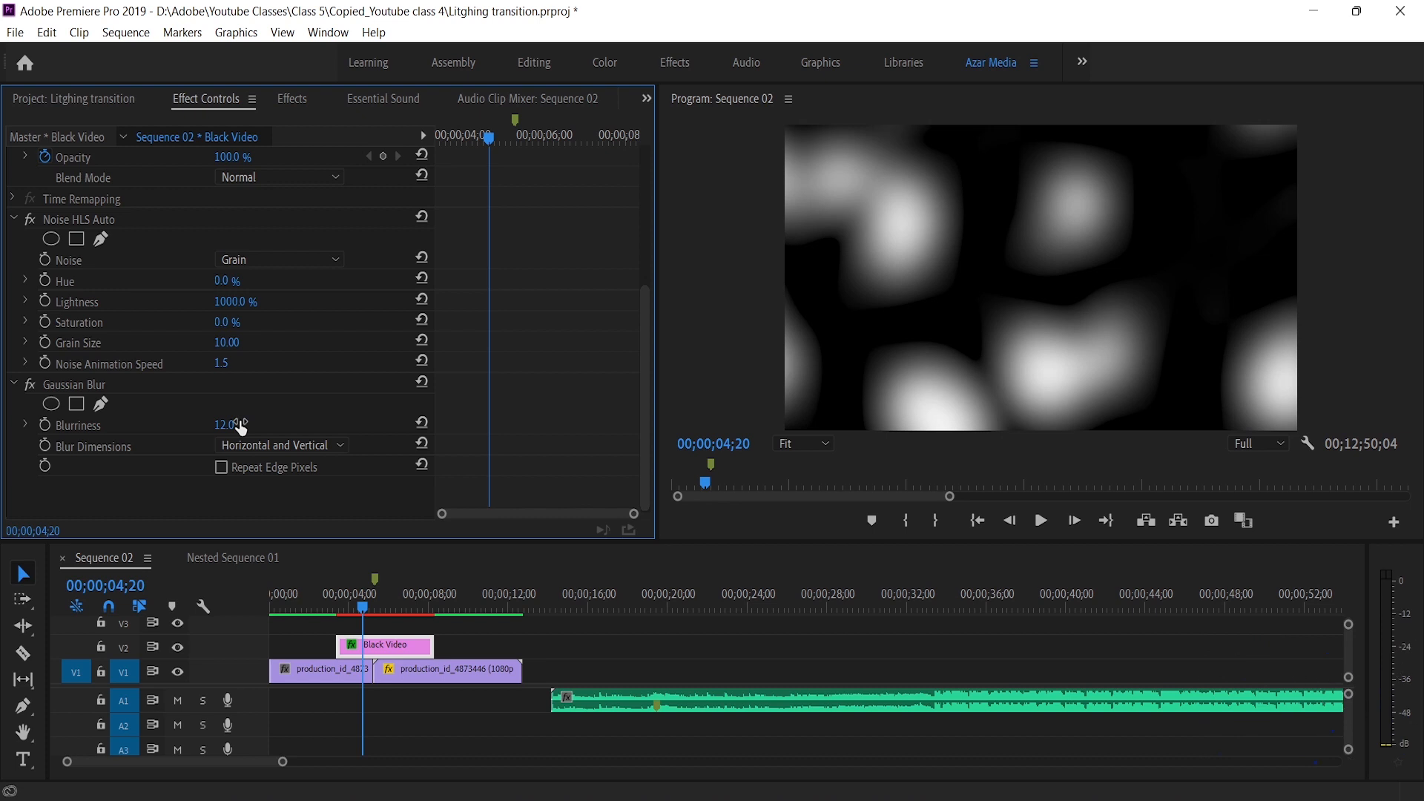
Change the black video clip's opacity blend mode to Screen
scroll(266, 372, "up", 1)
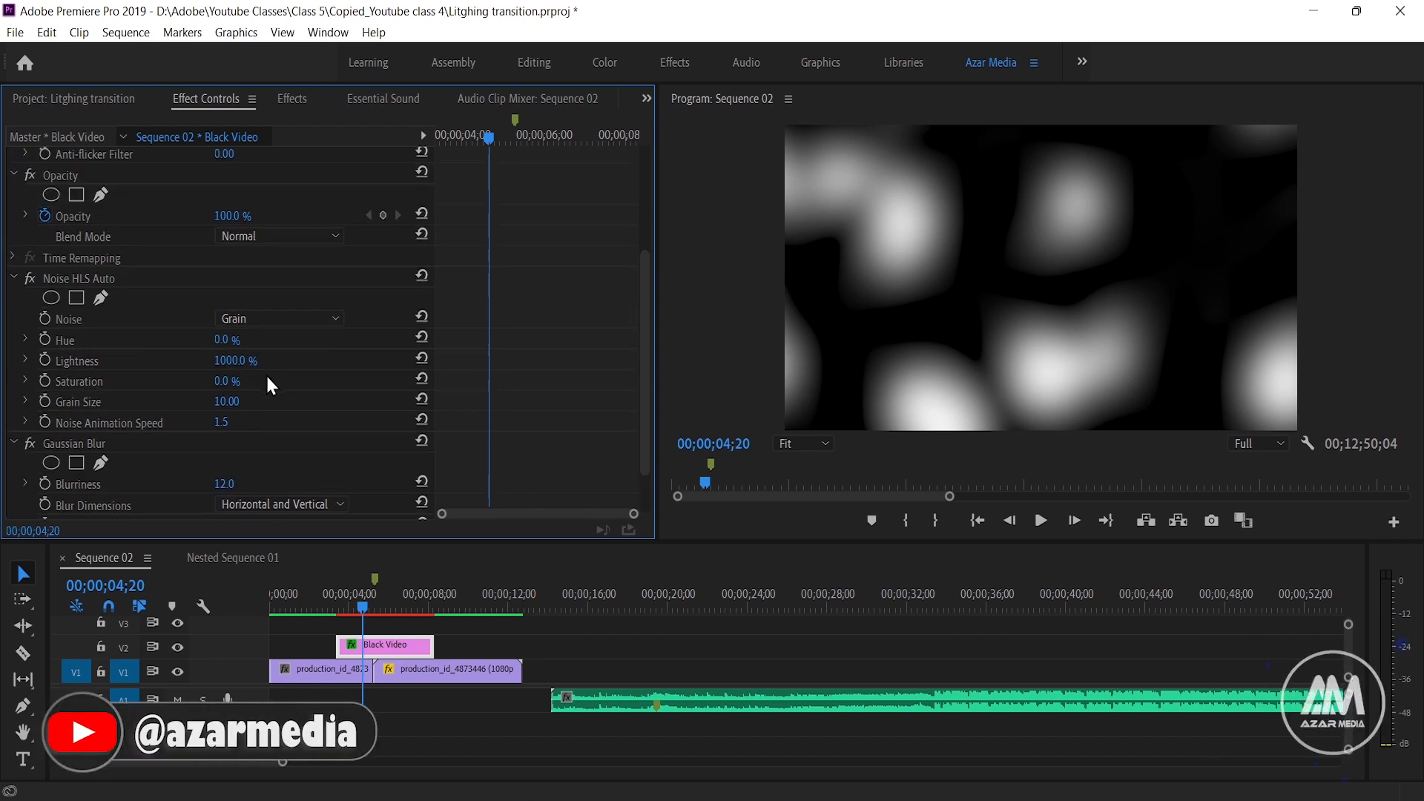
left_click(247, 236)
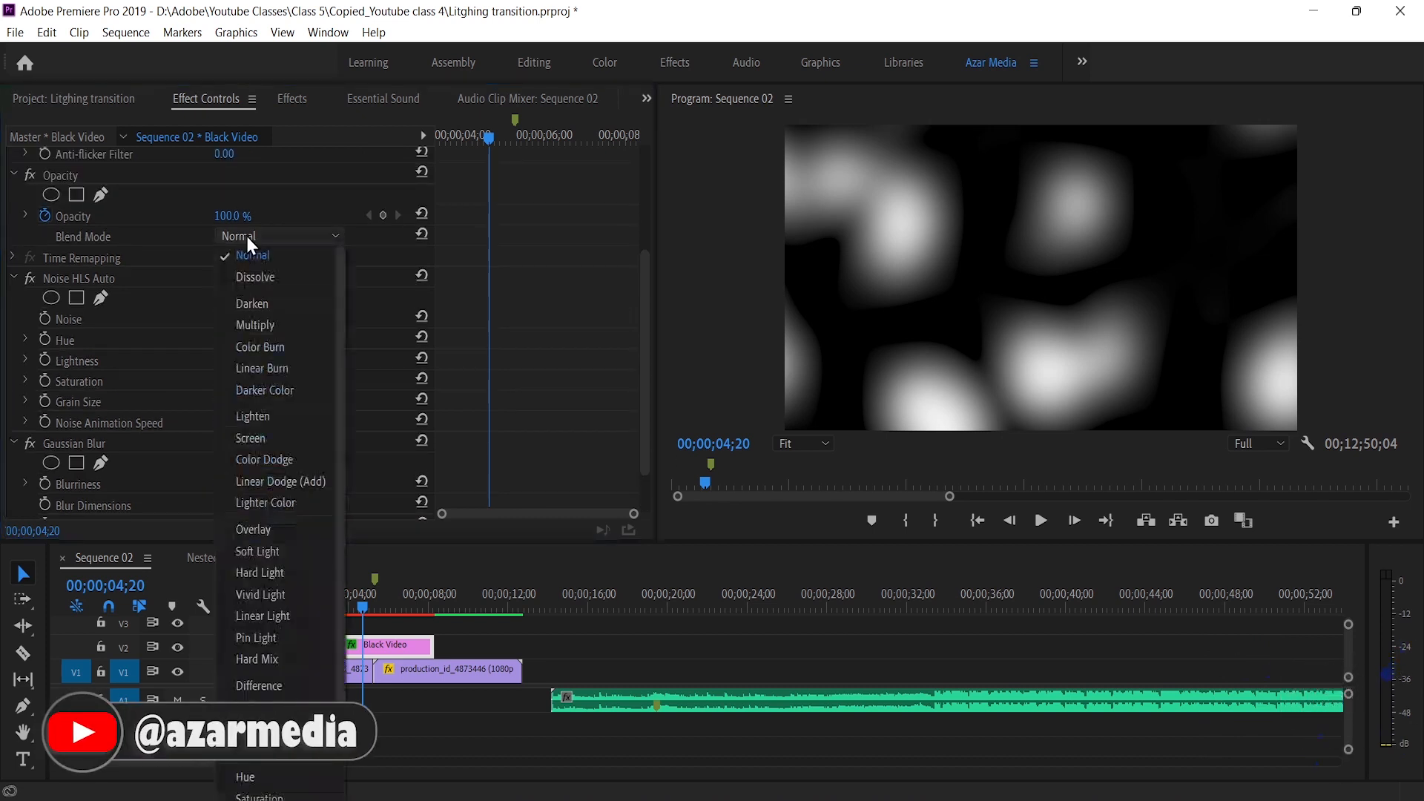
left_click(279, 436)
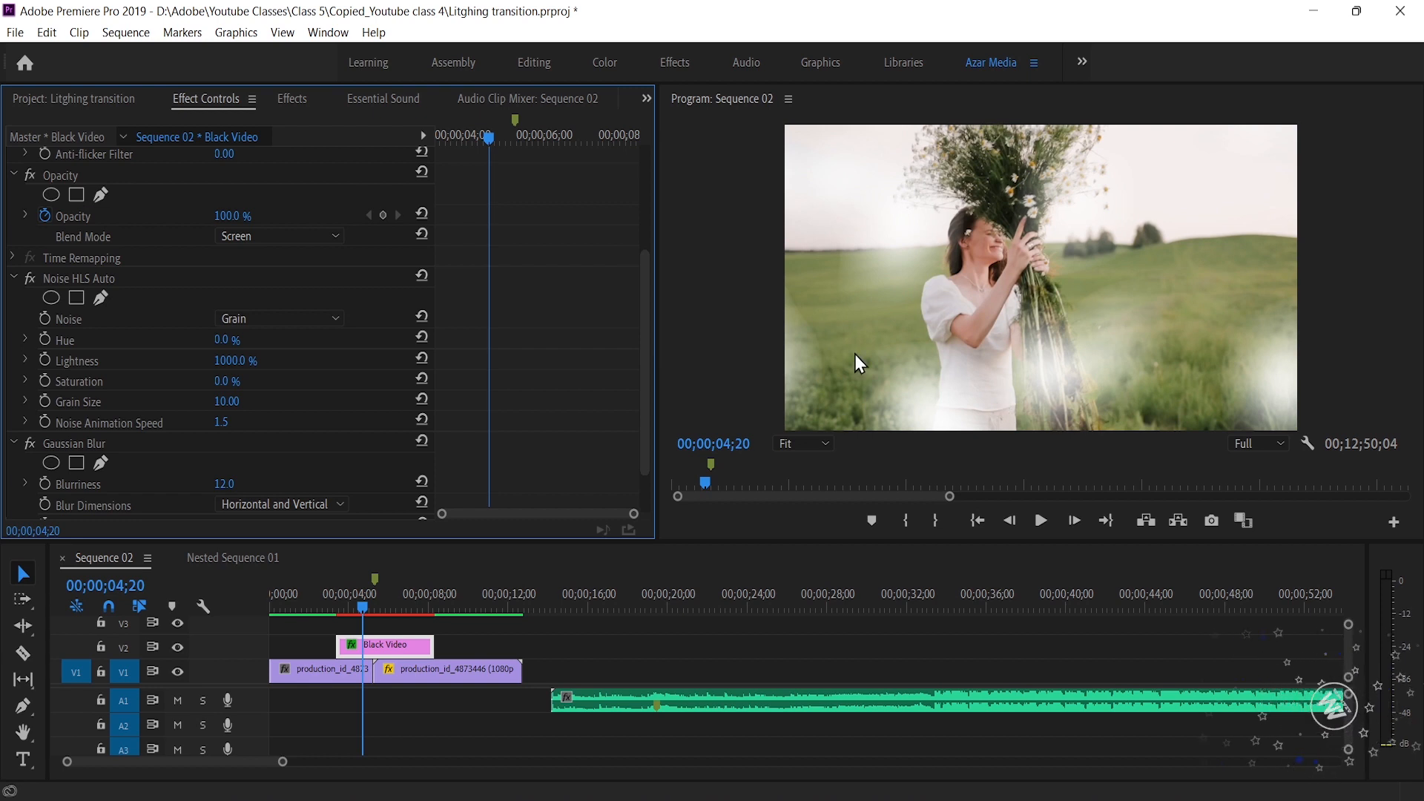
Find the Tint effect and apply it to the black video clip
left_click(291, 100)
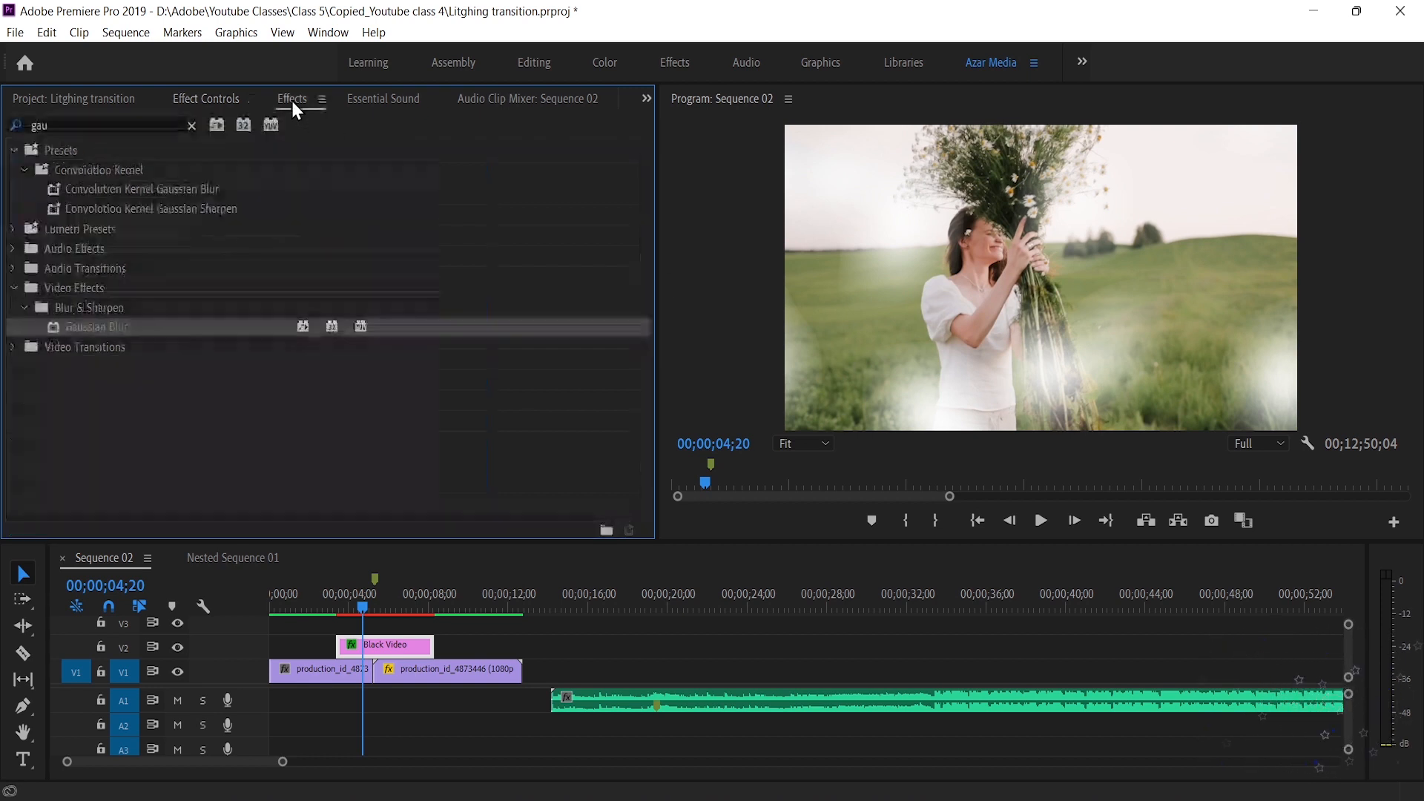
double_click(106, 123)
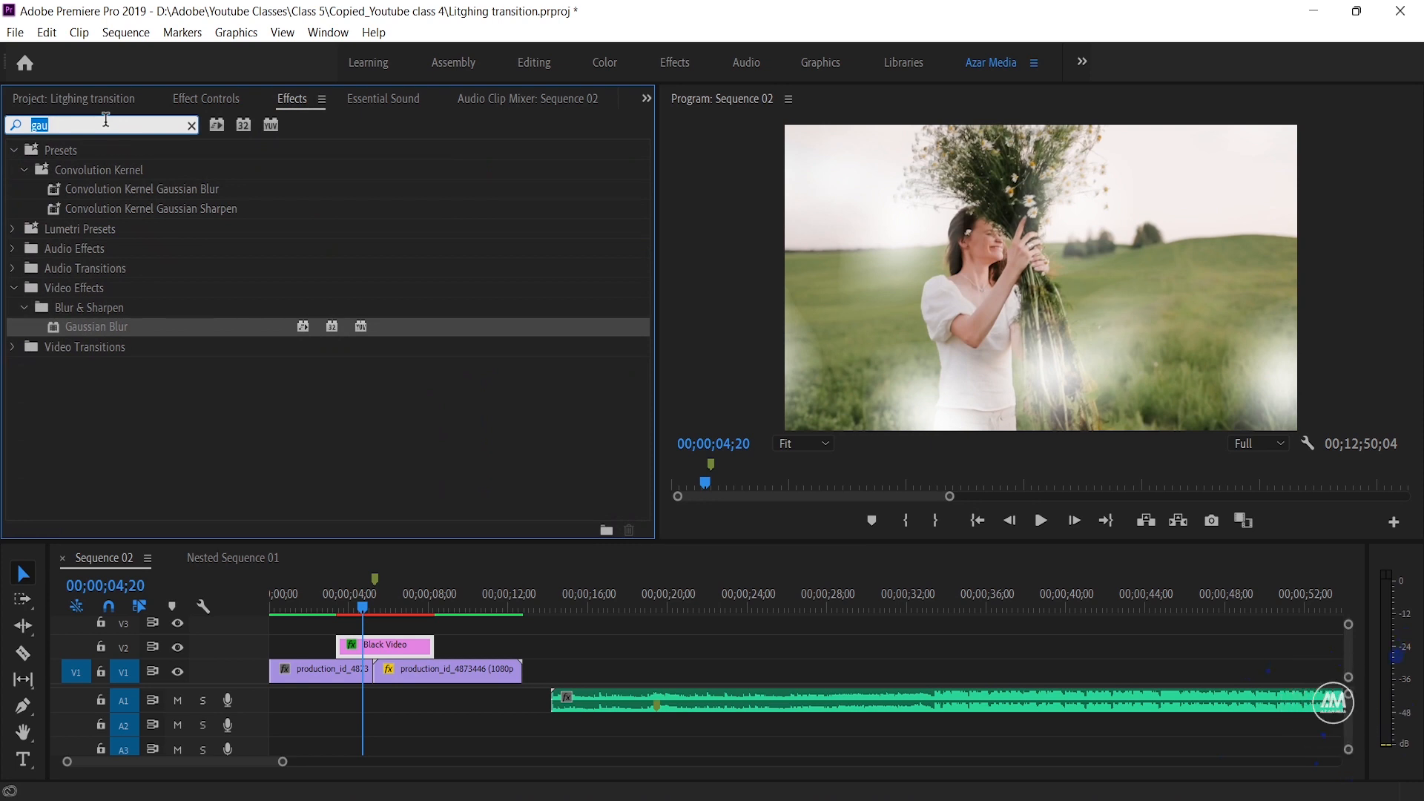
type("tin")
left_click_drag(86, 306, 369, 646)
Set the Tint effect's Map White To color to the pink FF0068
left_click(187, 98)
scroll(247, 404, "down", 3)
left_click(225, 451)
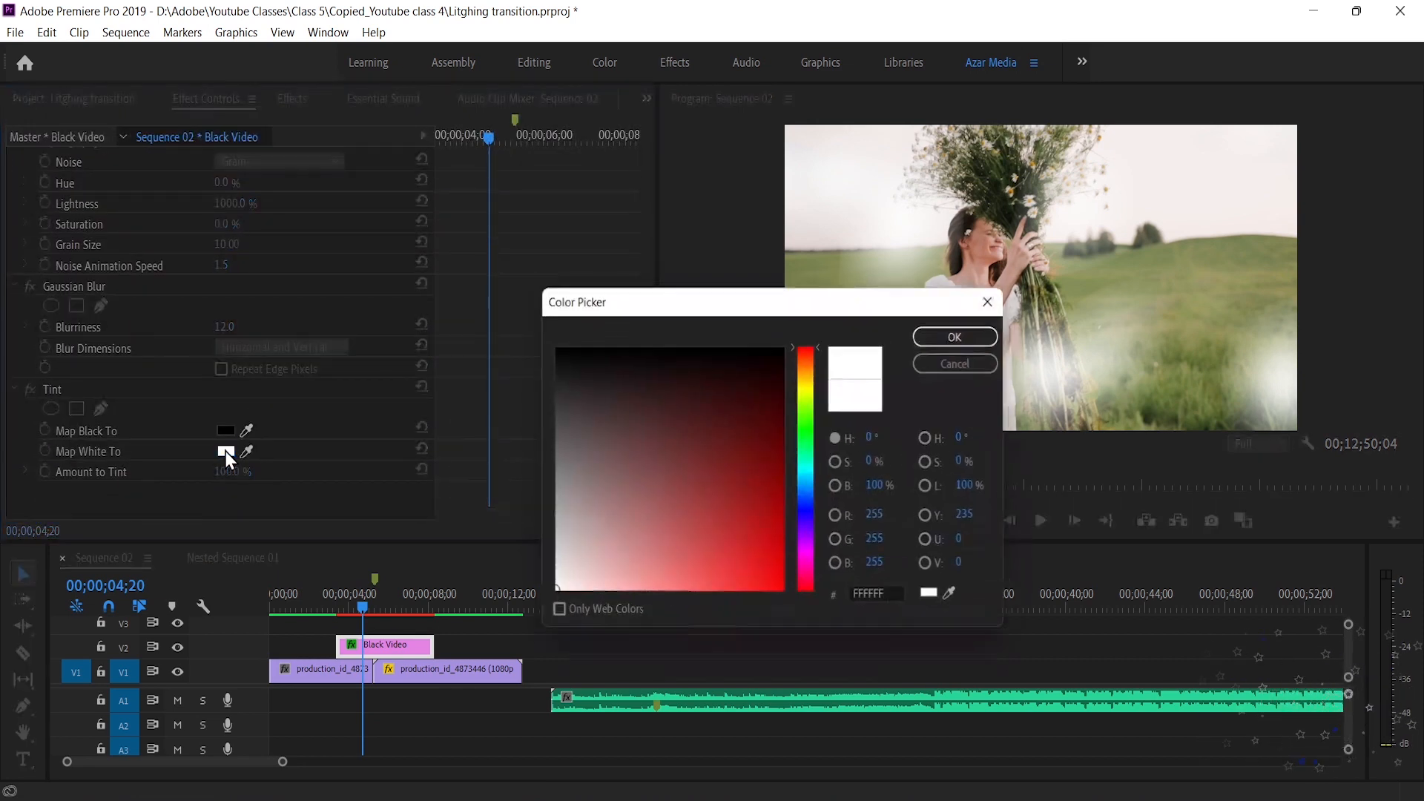
left_click(810, 580)
left_click_drag(783, 567, 804, 580)
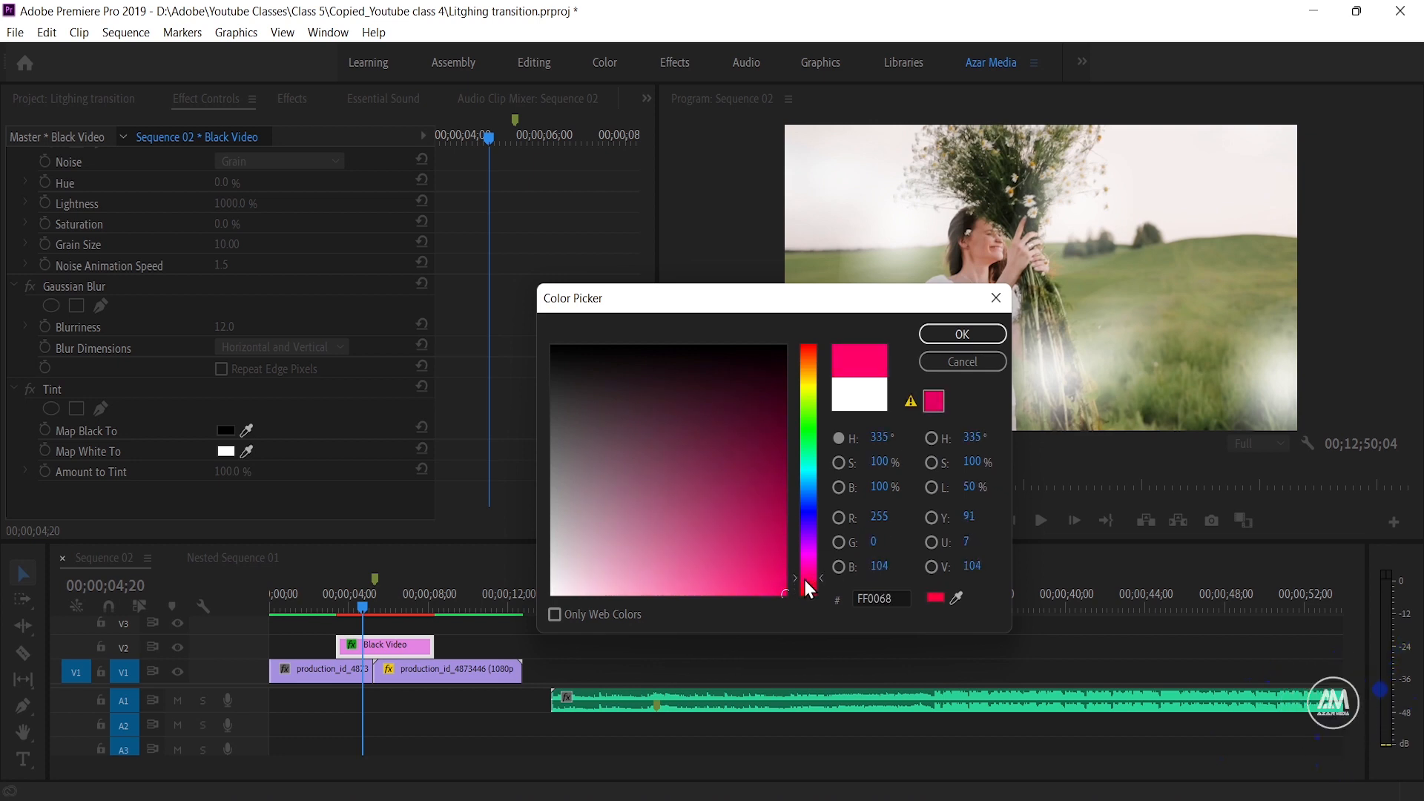
left_click(955, 335)
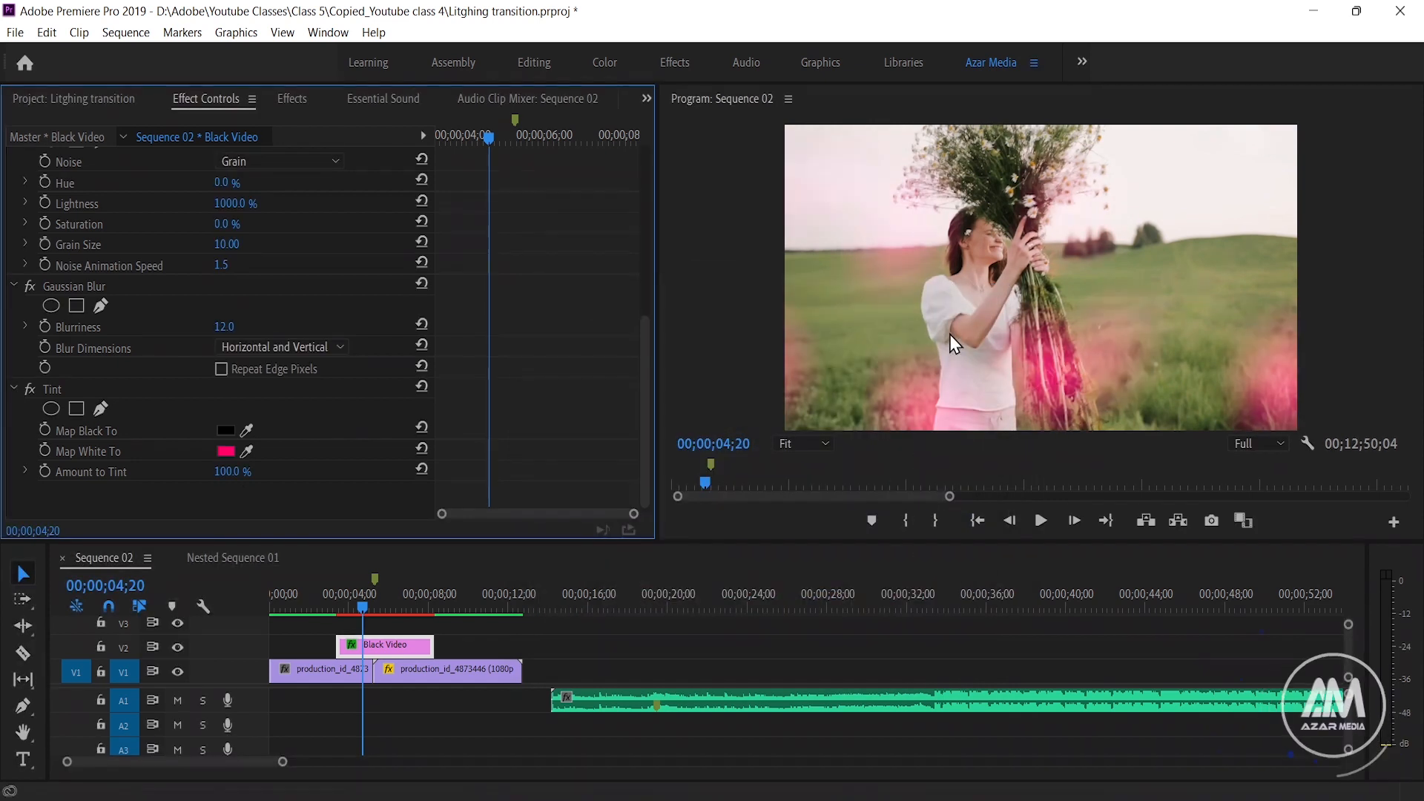
Play back the sequence from just before the black video clip to preview the light effect
left_click(336, 601)
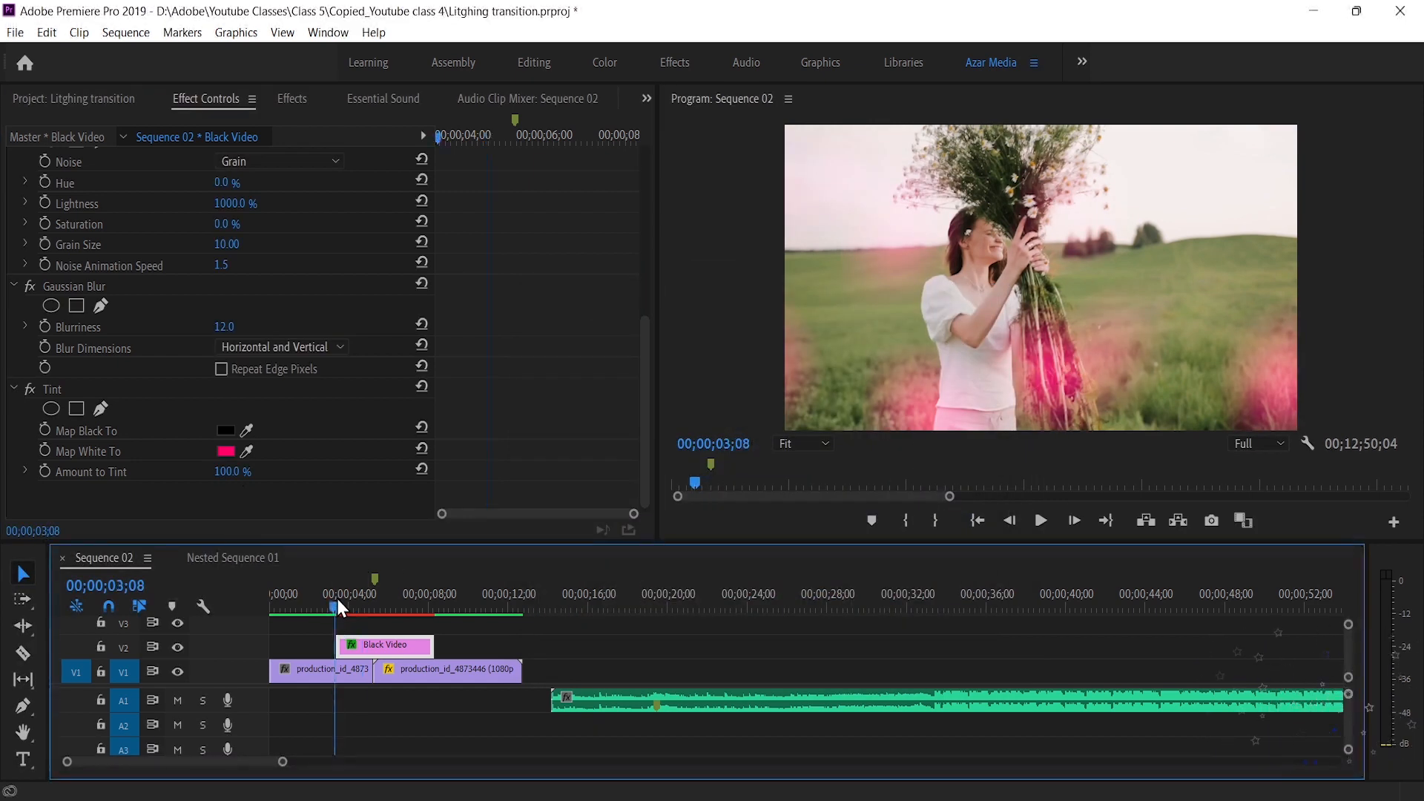
key("space")
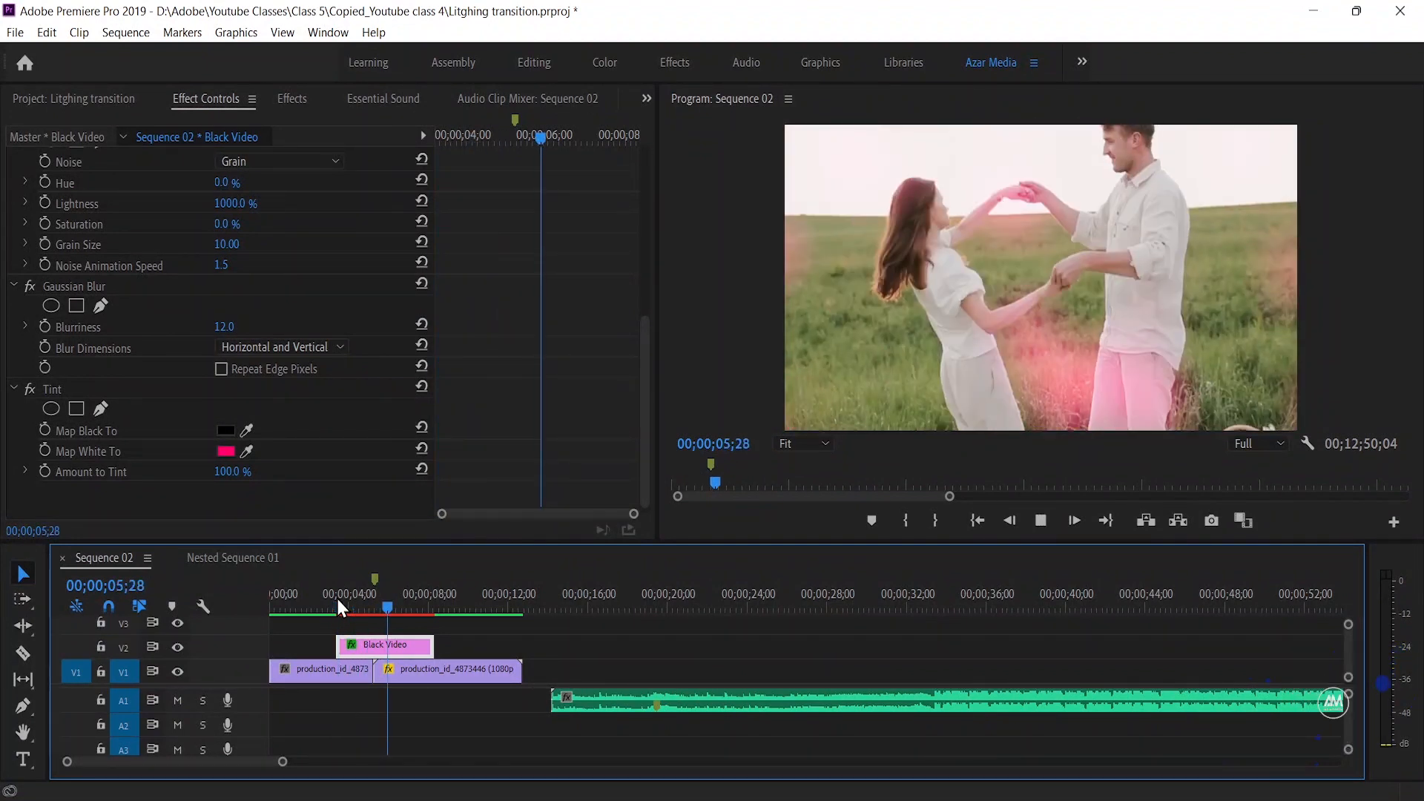
Stop playback, duplicate the black video clip onto track V3, and shift the copy about half a second forward in time
key("space")
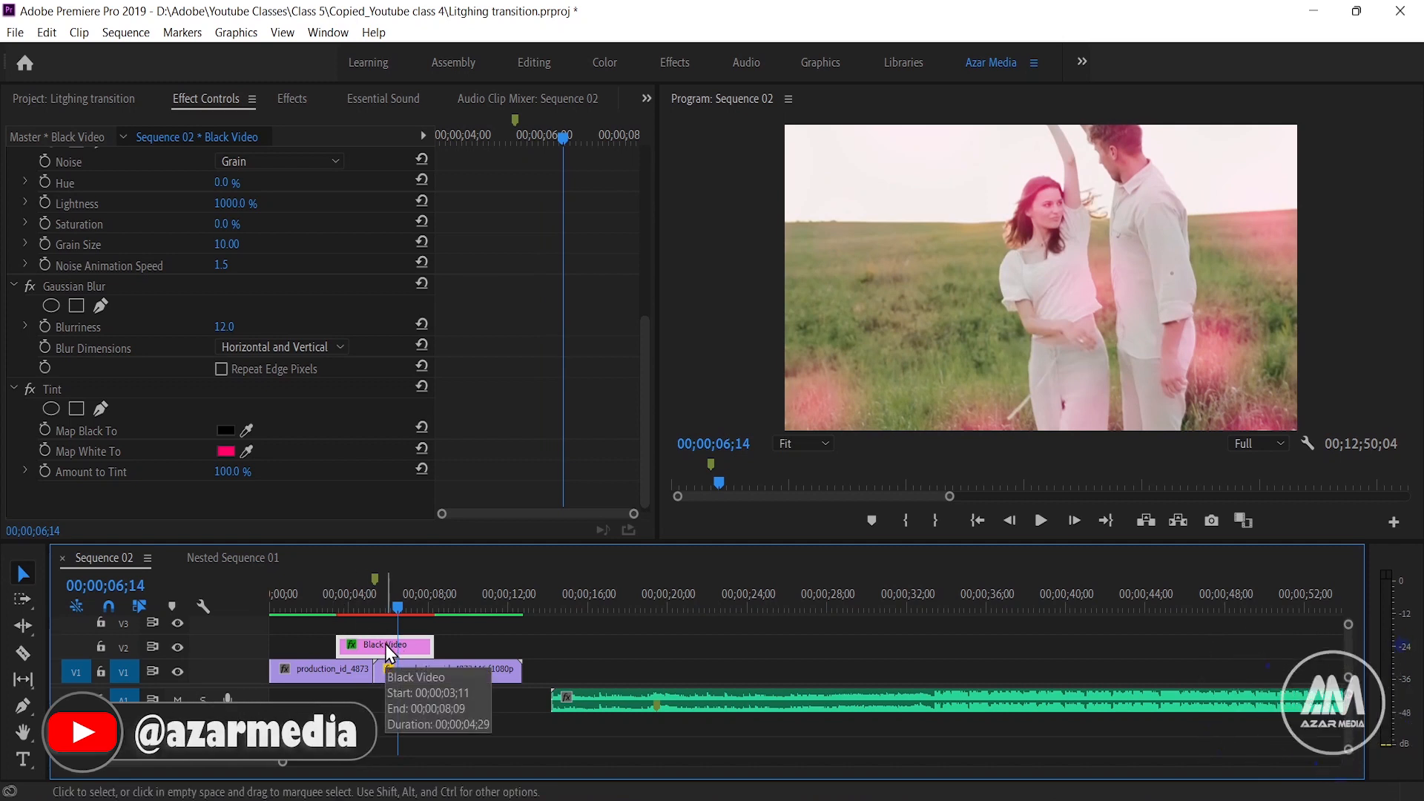
left_click_drag(385, 644, 385, 627)
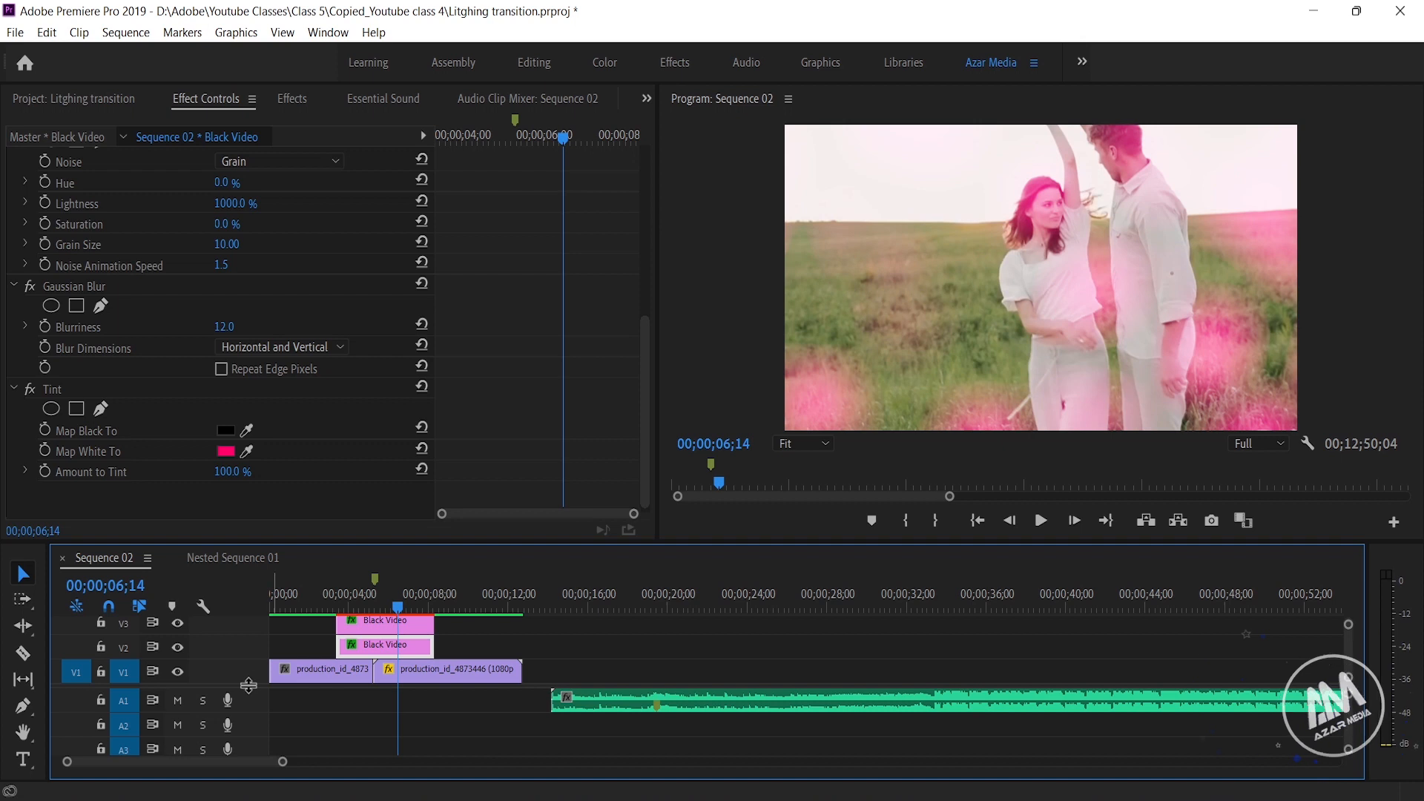
left_click_drag(250, 710, 251, 716)
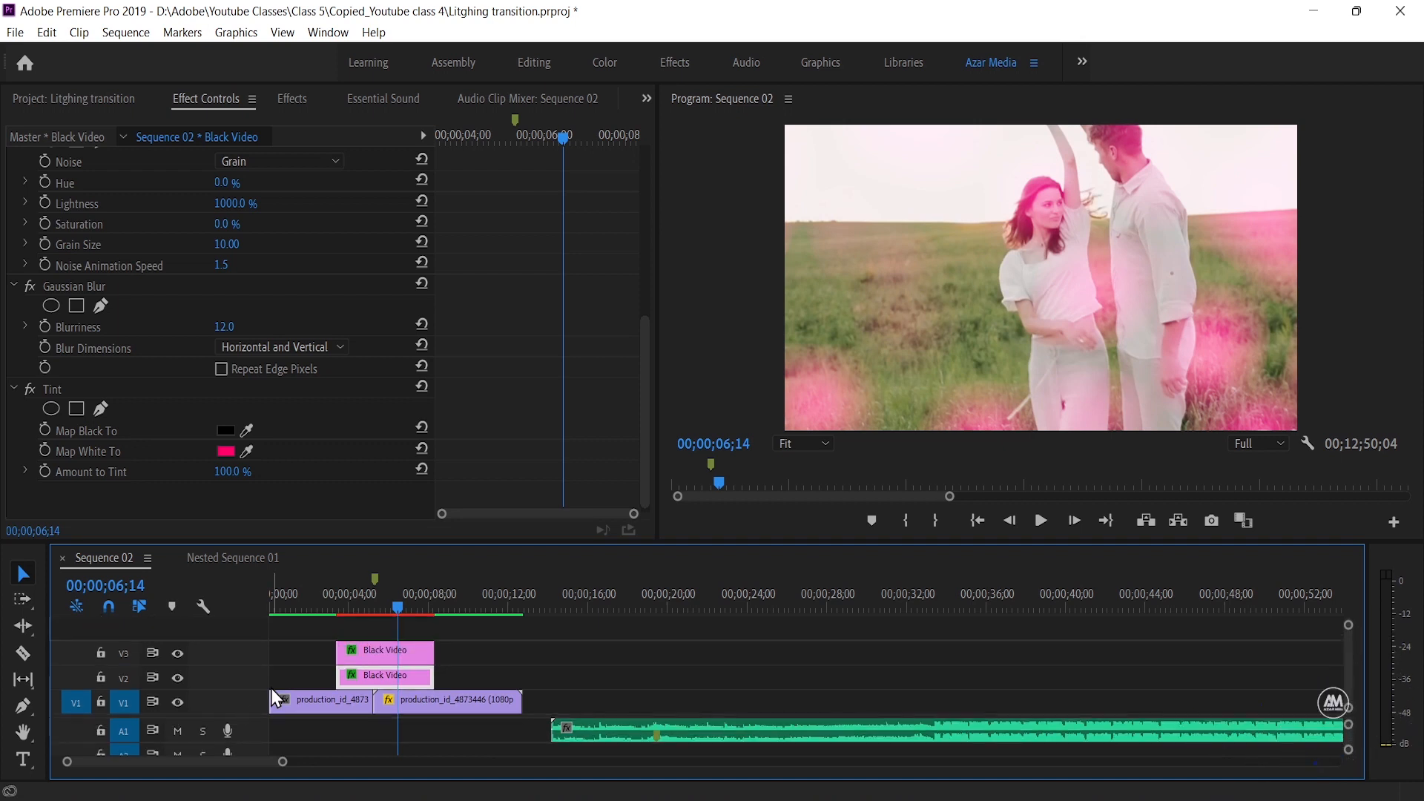
left_click_drag(354, 650, 365, 653)
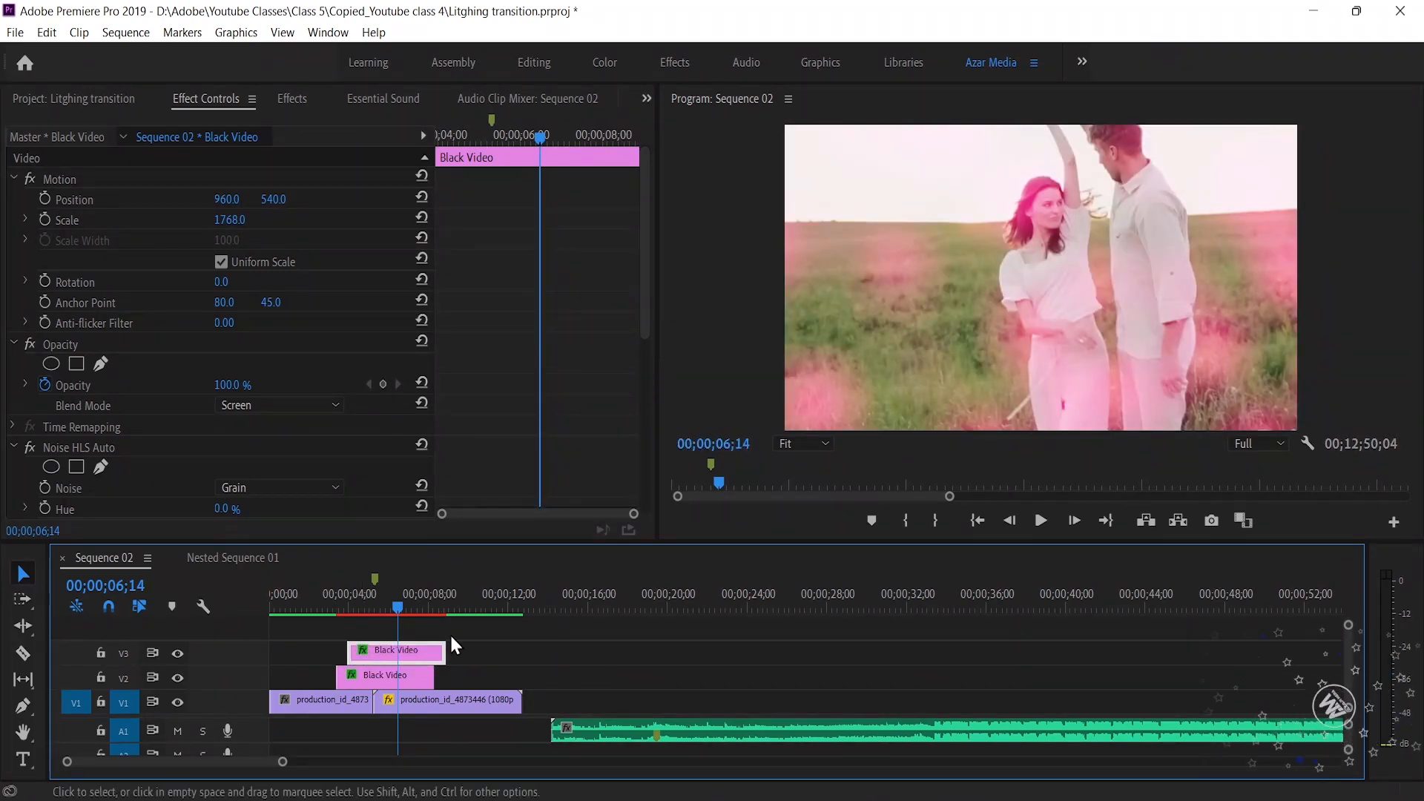
Set the Tint effect's Map White To color on the V3 black video copy to the light blue 52A4F7
scroll(475, 423, "down", 10)
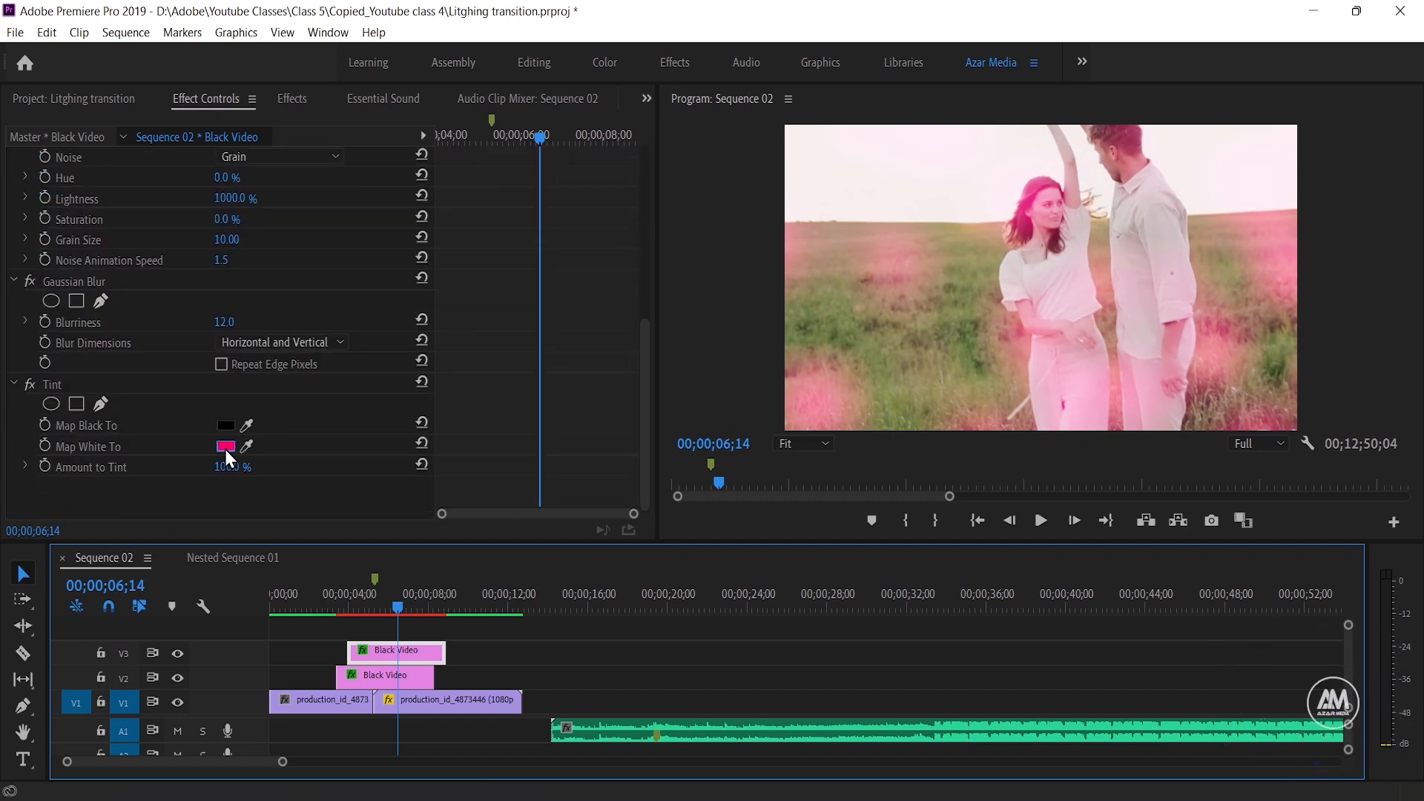
left_click(225, 446)
left_click(809, 501)
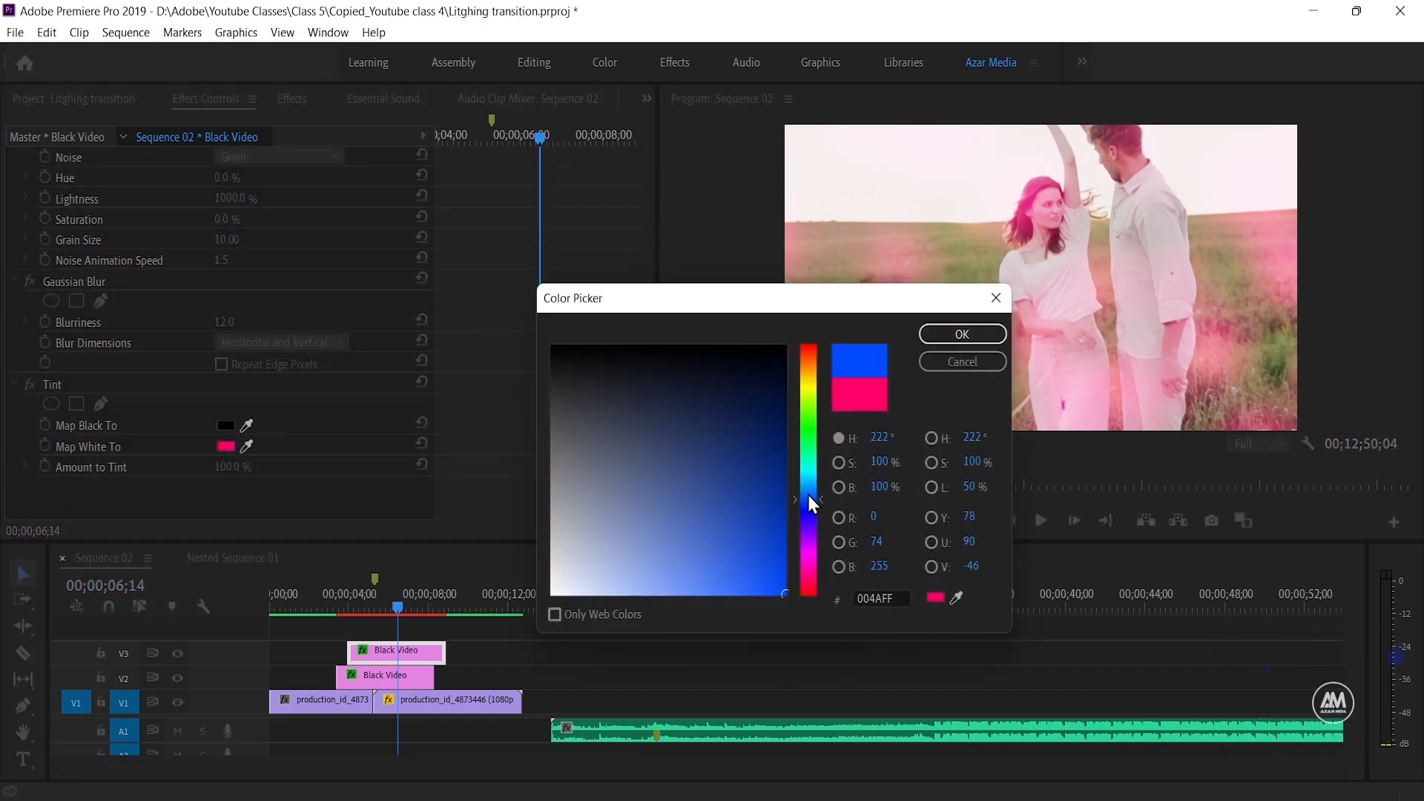
left_click(807, 491)
left_click_drag(757, 542, 708, 587)
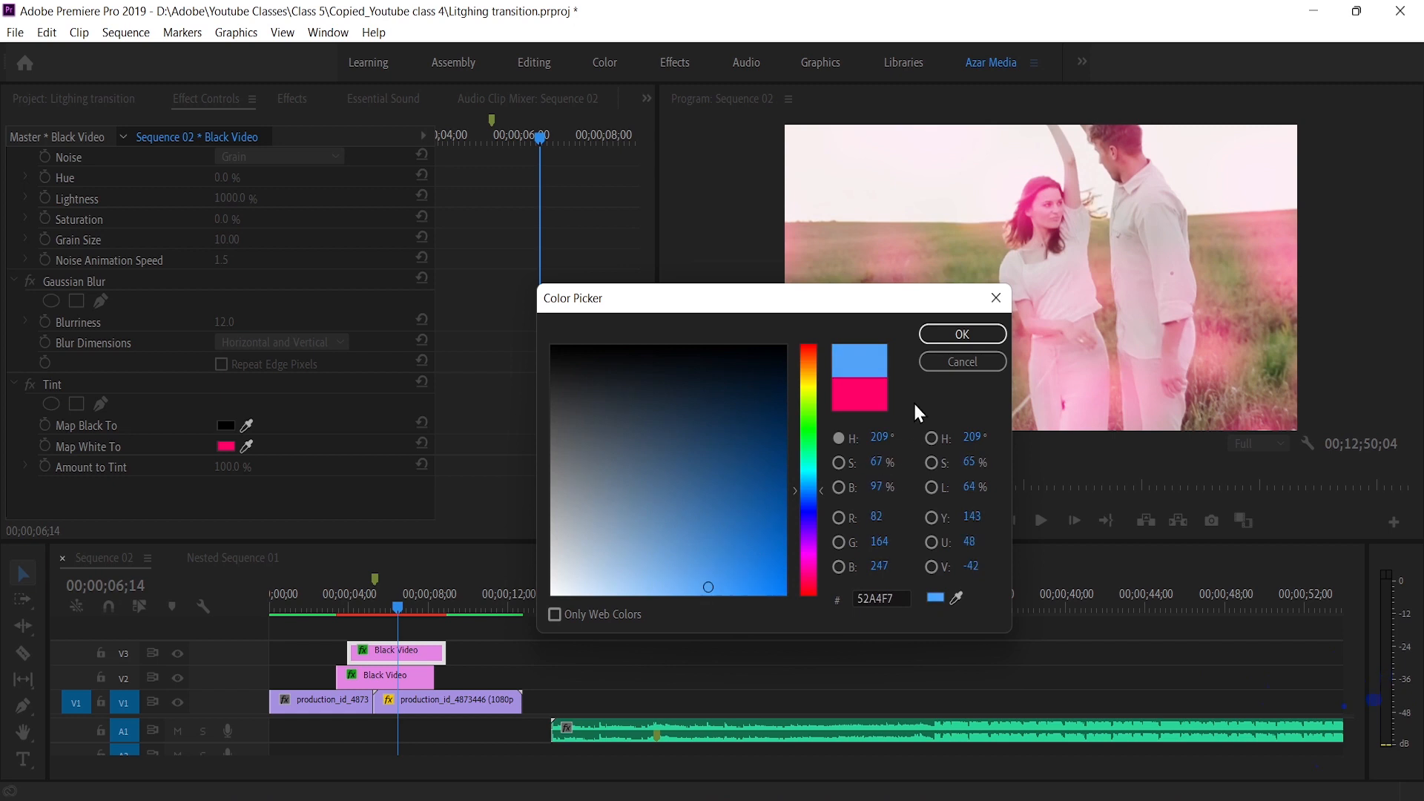
left_click(932, 333)
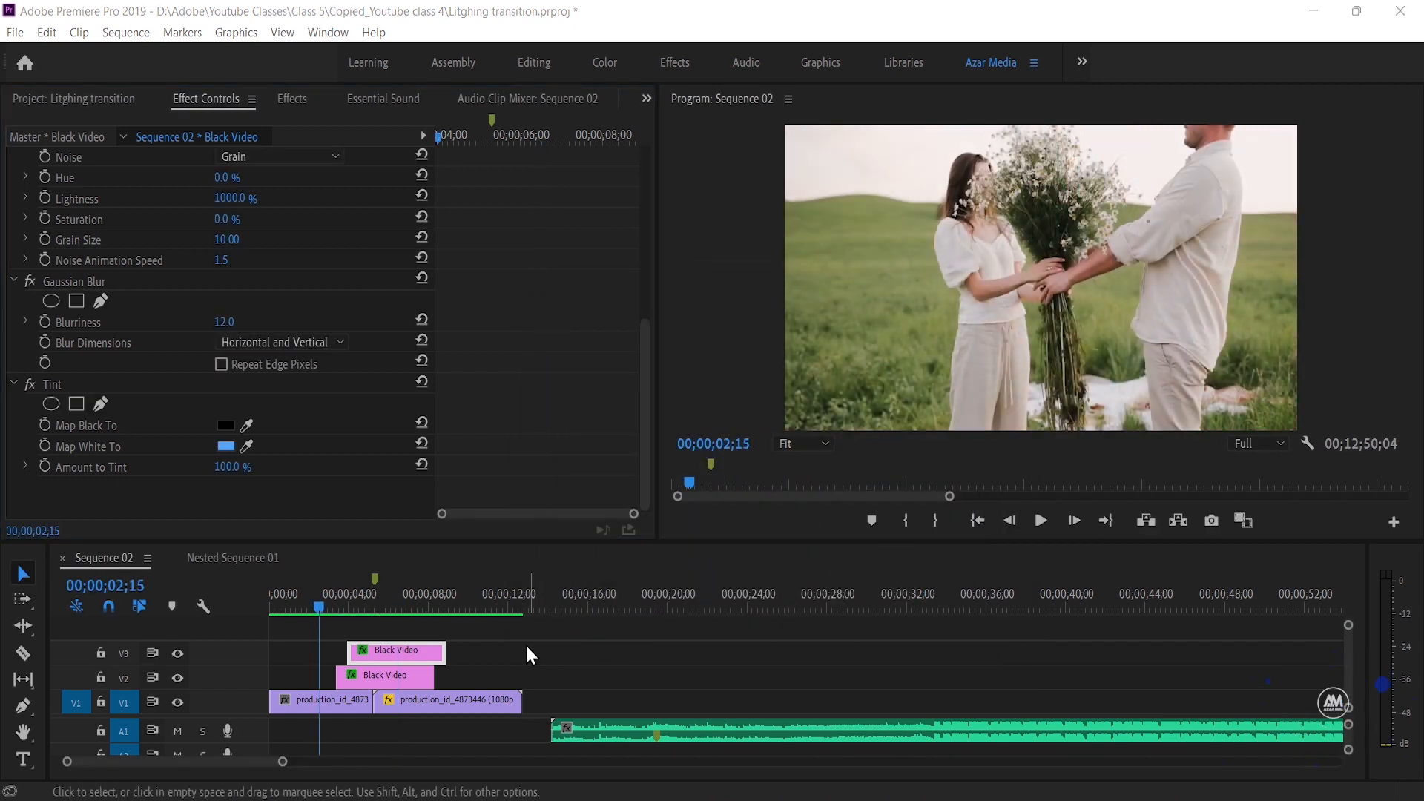
Nest the two black video clips into one sequence and set the nested clip's opacity blend mode to Screen
left_click_drag(489, 620, 394, 675)
right_click(394, 675)
left_click(437, 553)
left_click(668, 426)
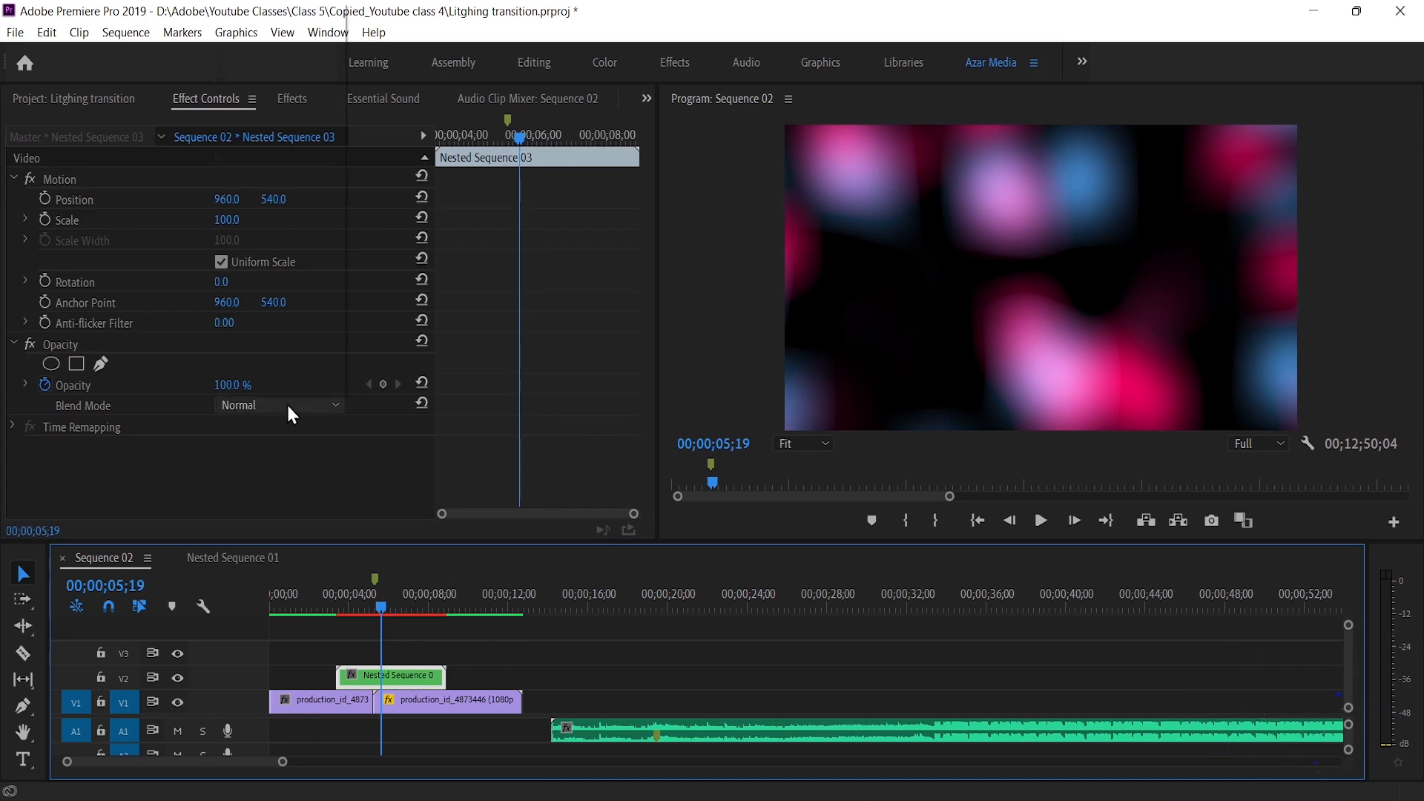
left_click(287, 405)
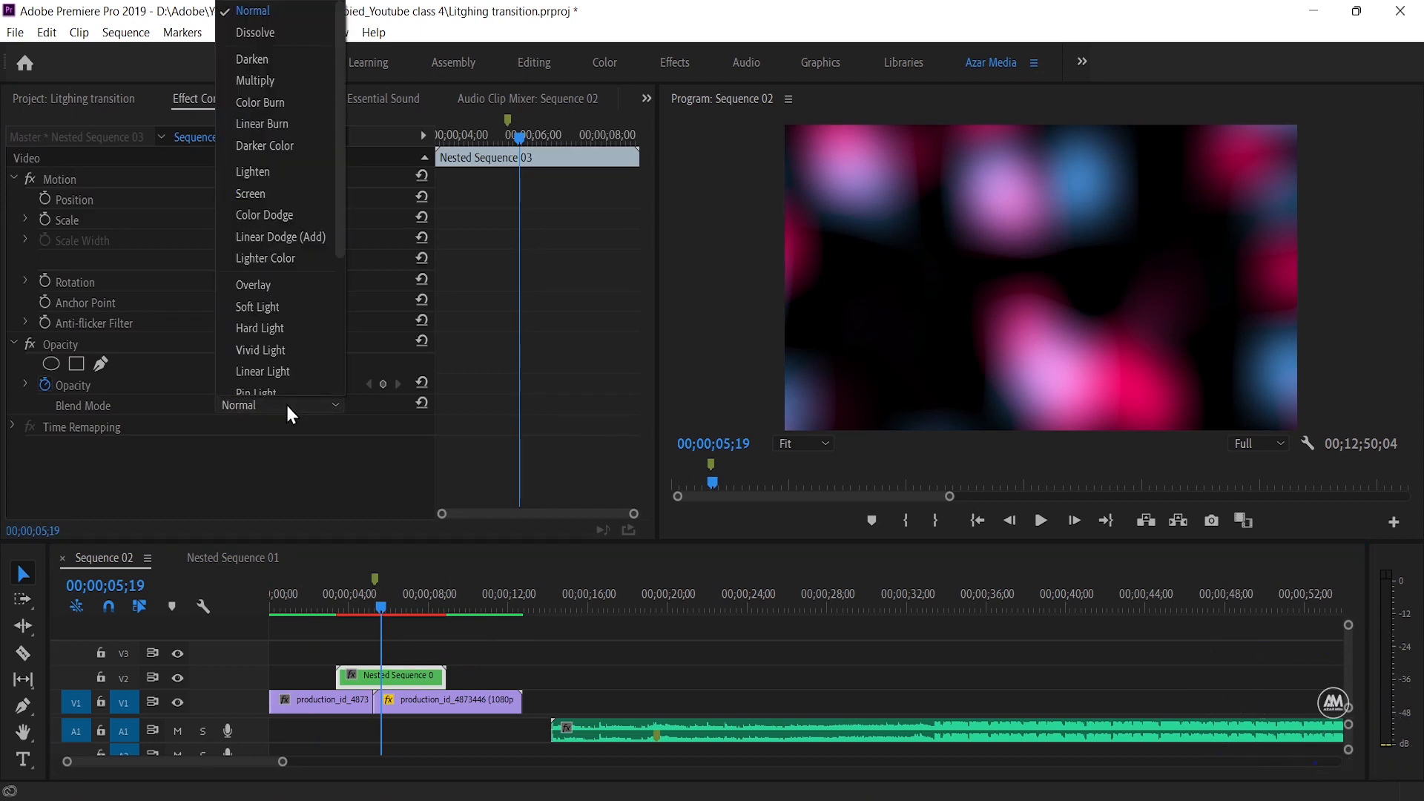
left_click(269, 196)
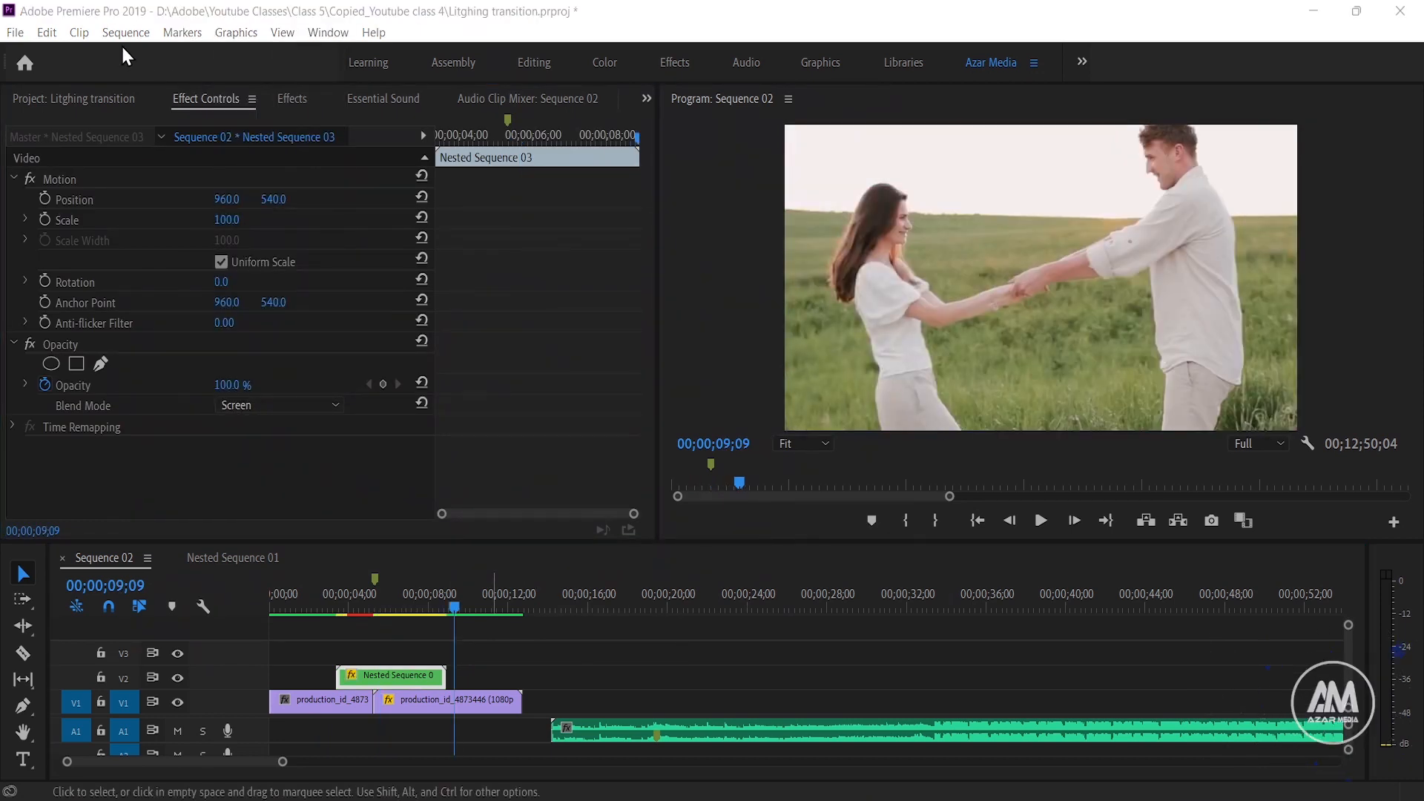
Render the sequence from In to Out and play back the nested light effect from its beginning
left_click(120, 34)
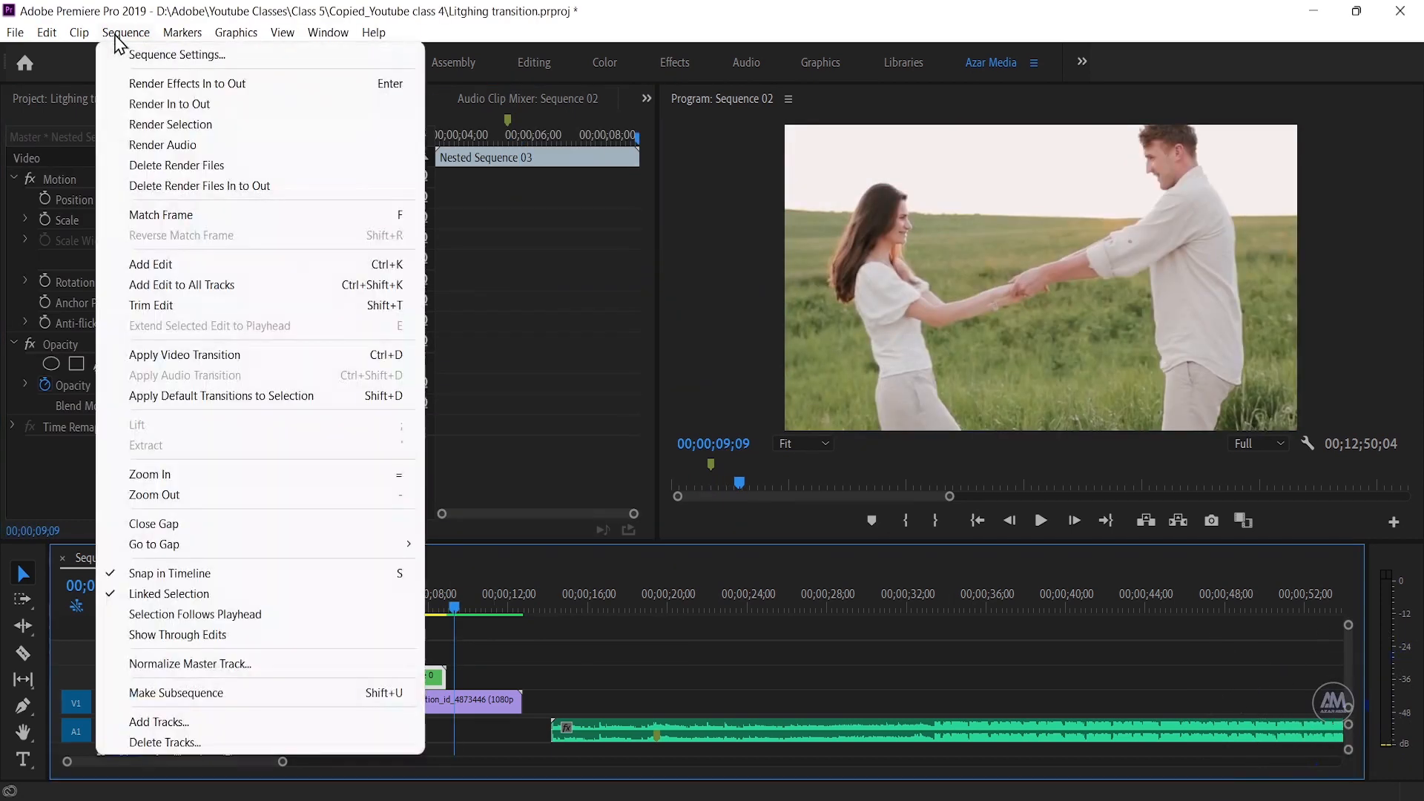
left_click(169, 104)
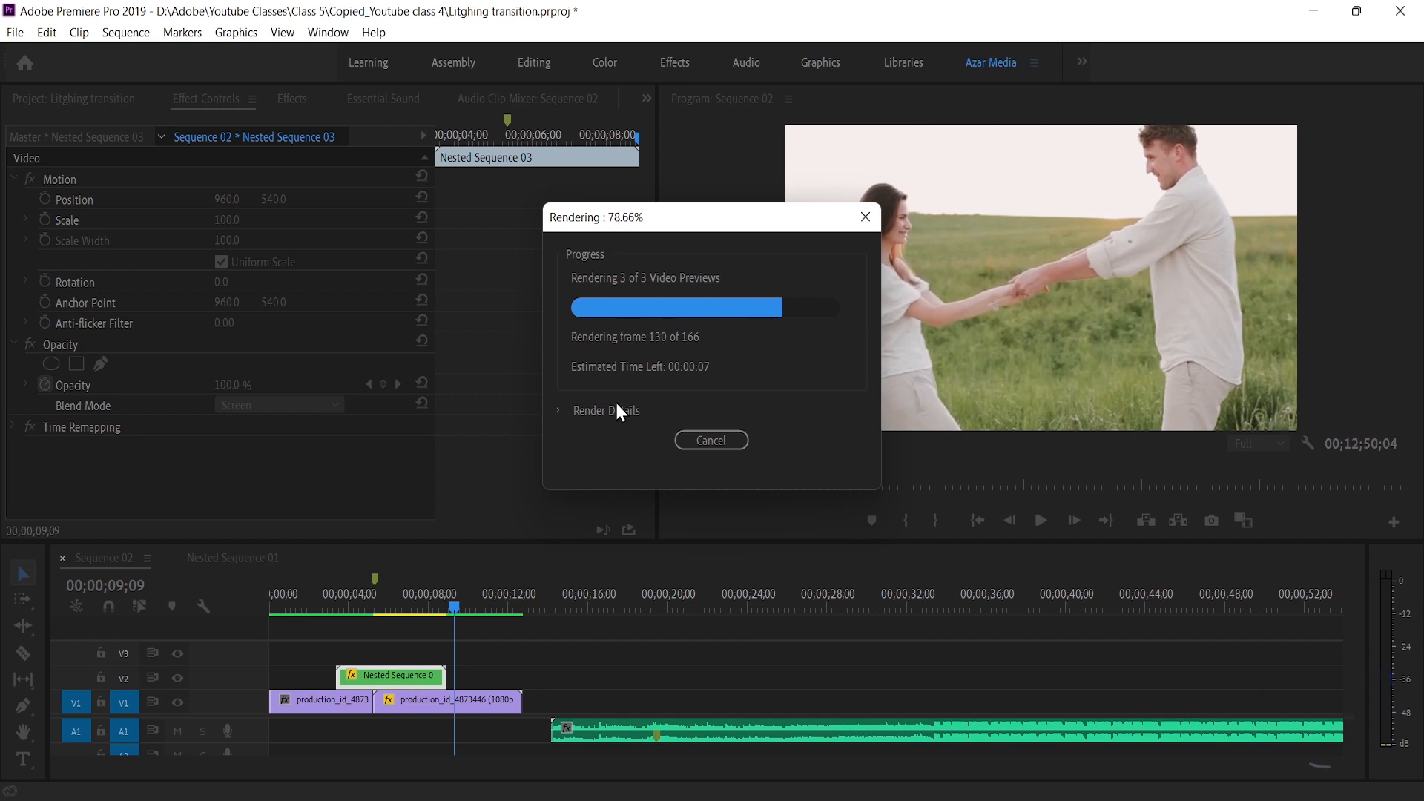
left_click(335, 596)
key("space")
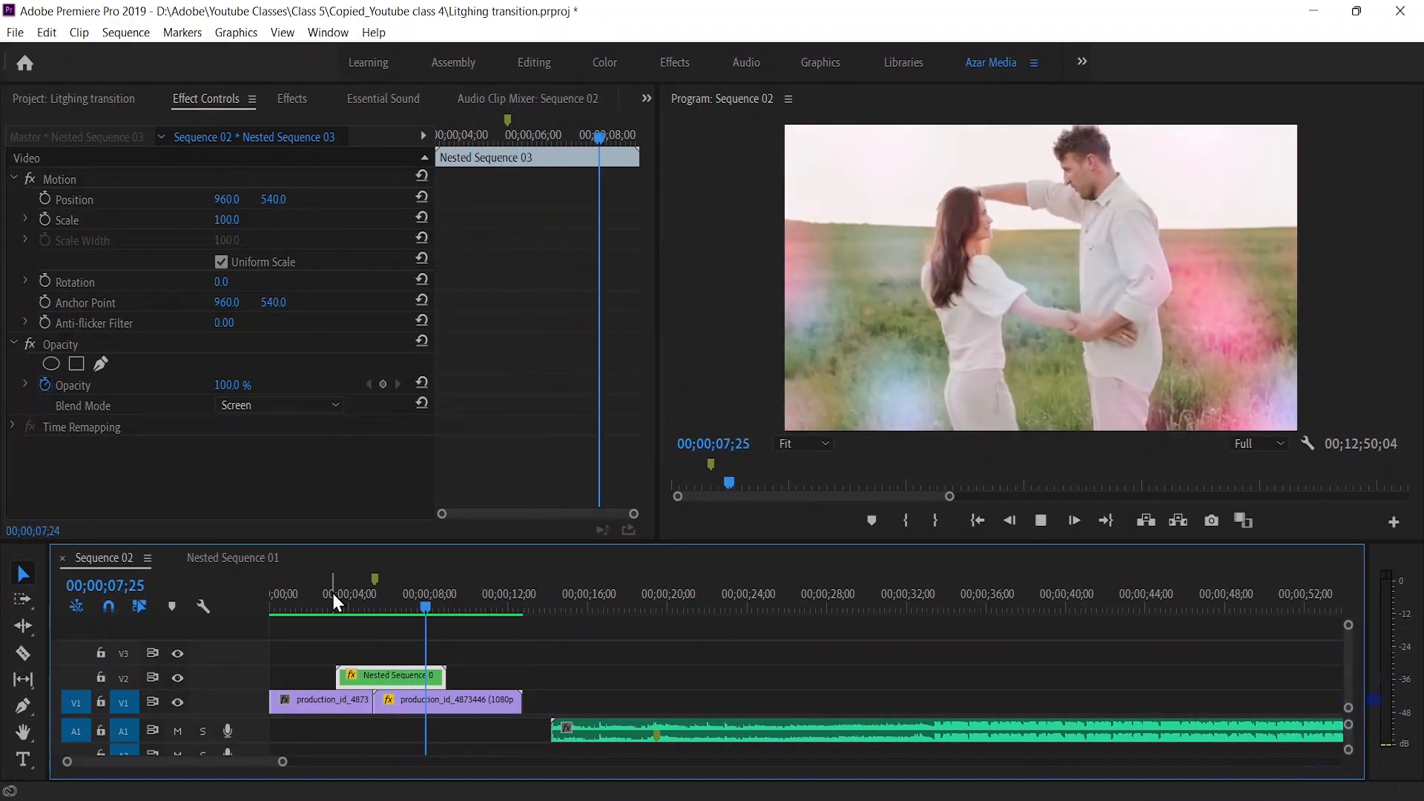
key("space")
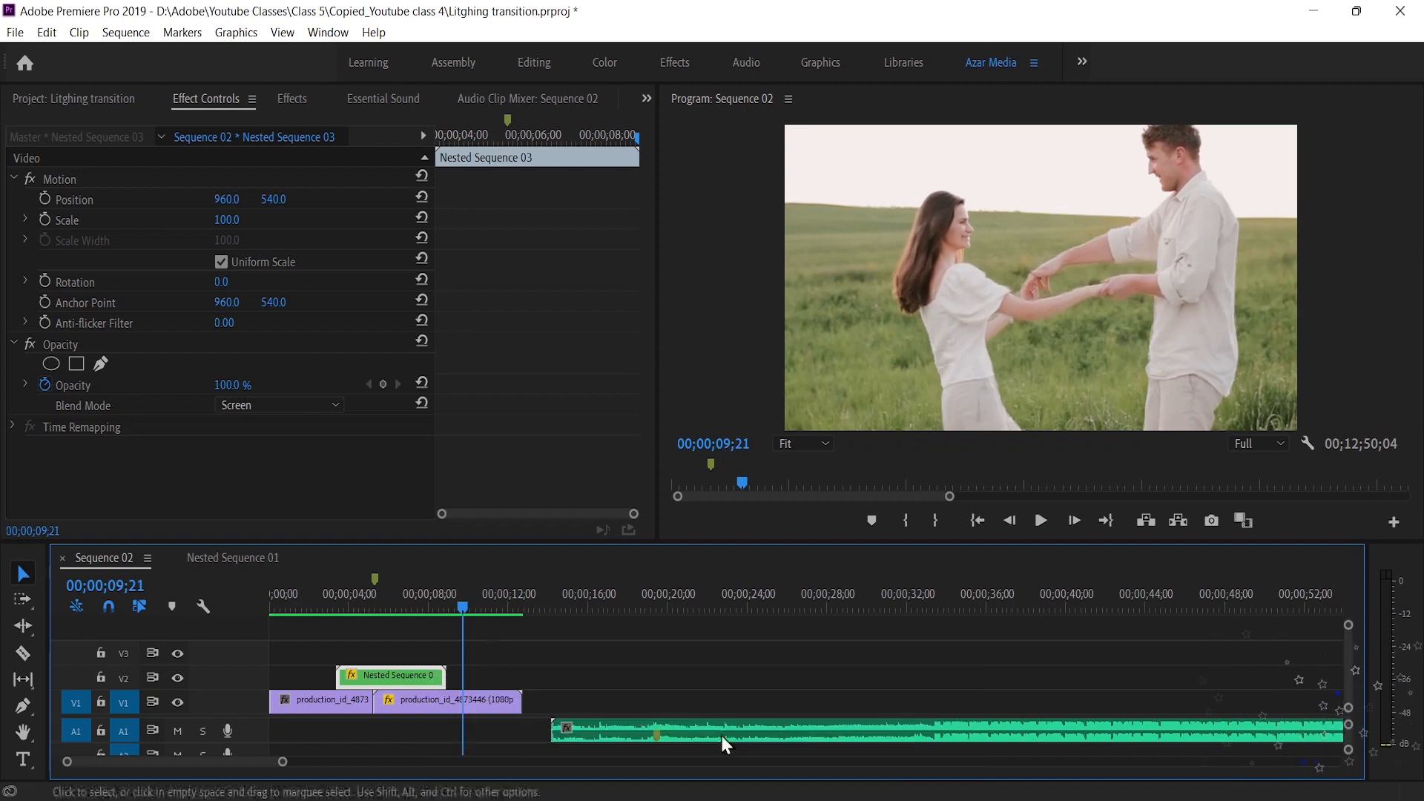
Move the music clip on A1 to the start of the sequence and play back the light transition with the music
left_click_drag(808, 735, 560, 747)
left_click_drag(532, 742, 505, 736)
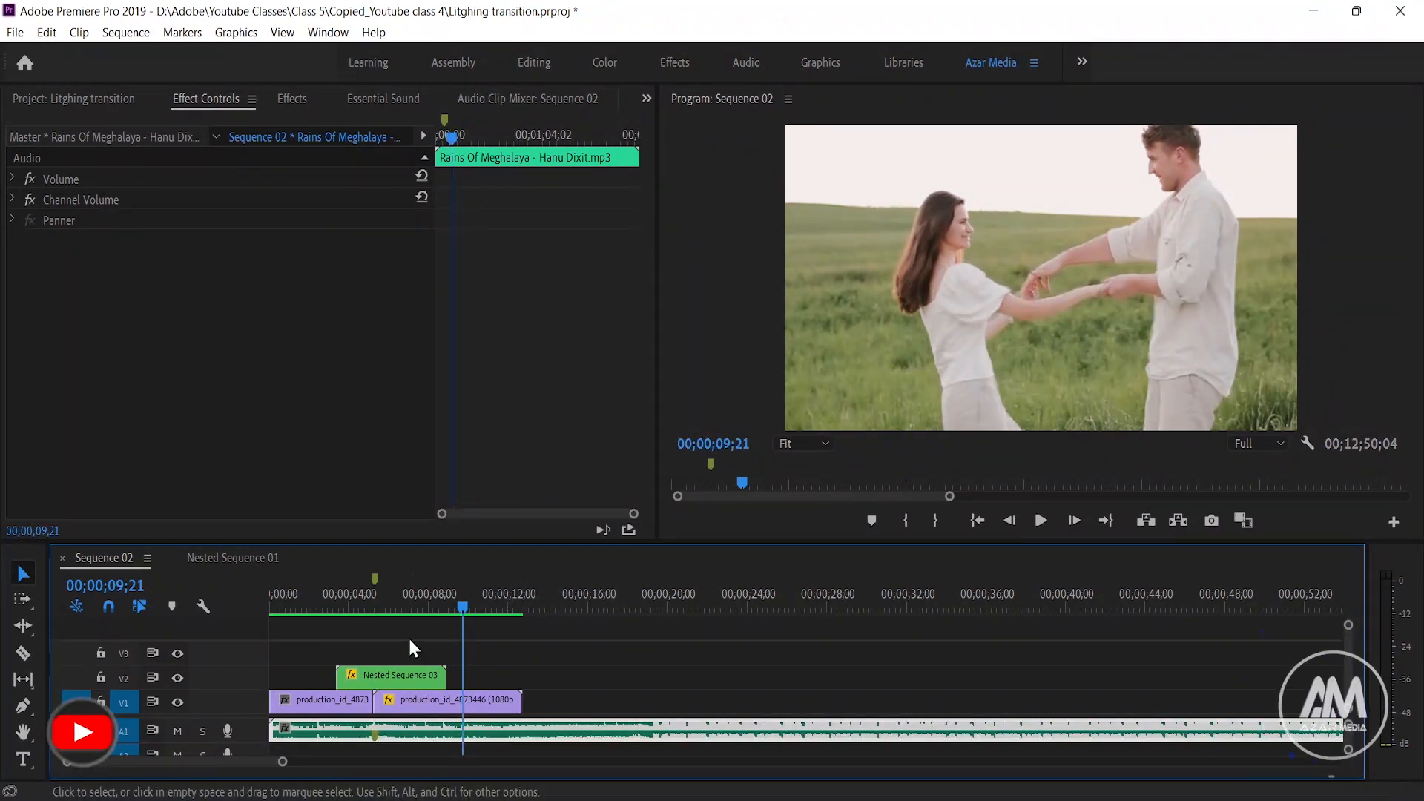
left_click_drag(460, 606, 336, 613)
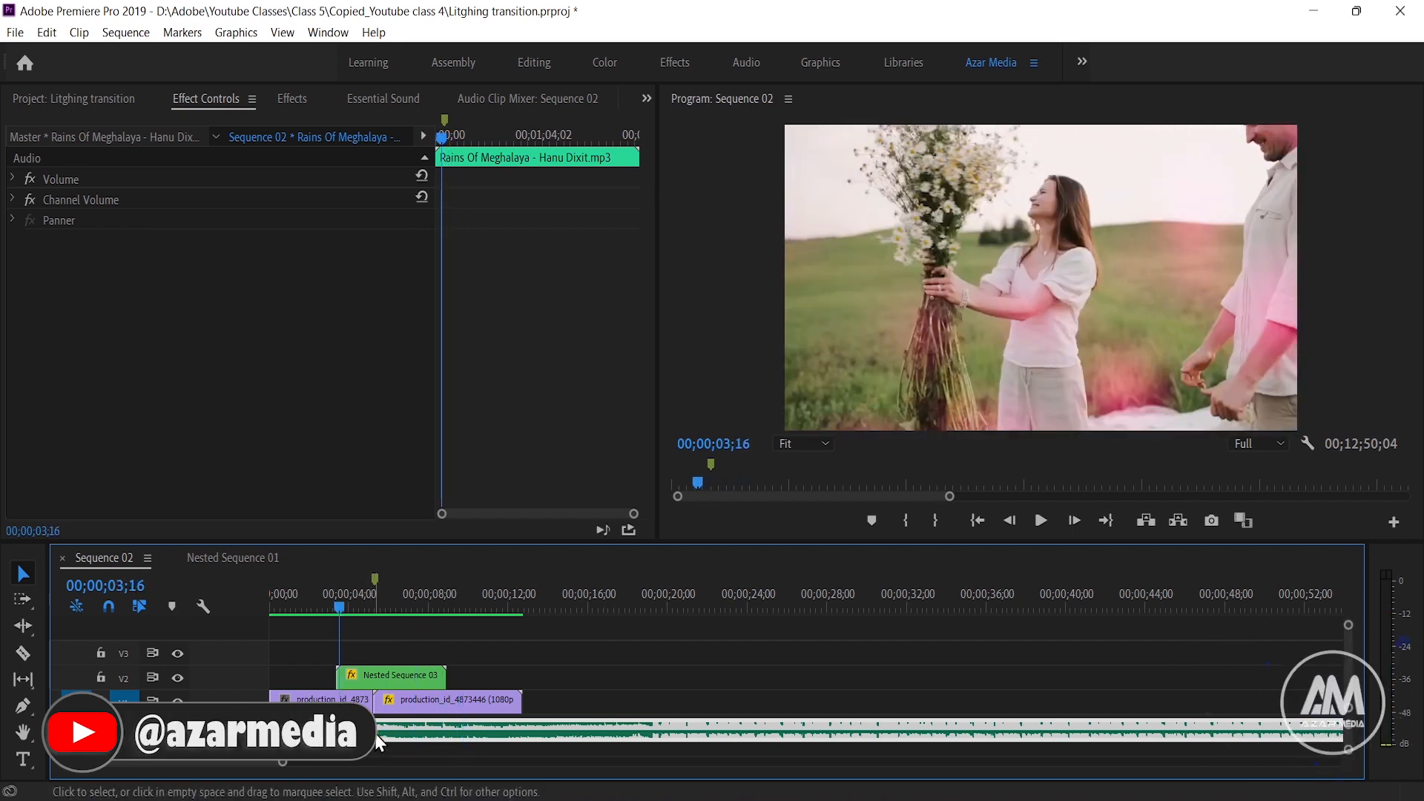
key("space")
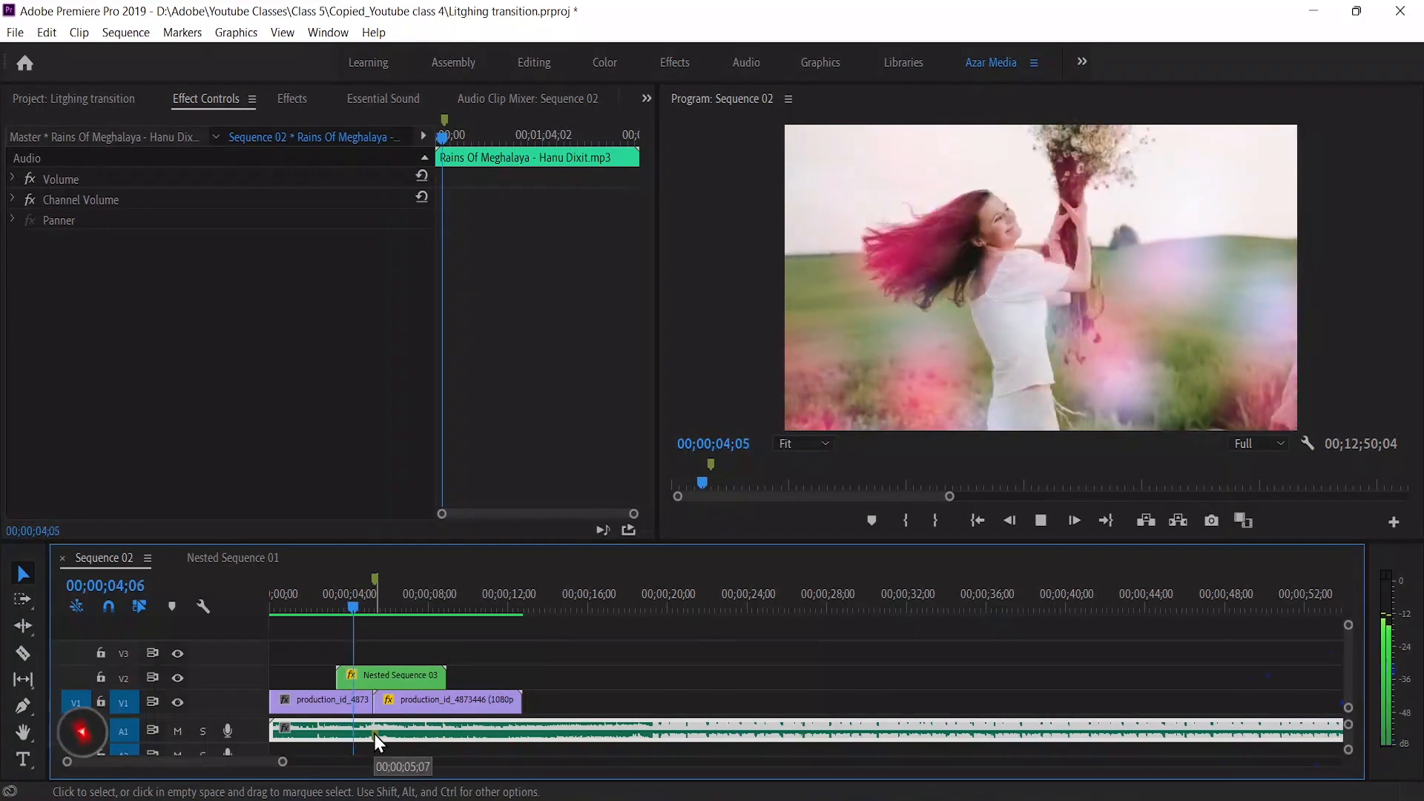
key("space")
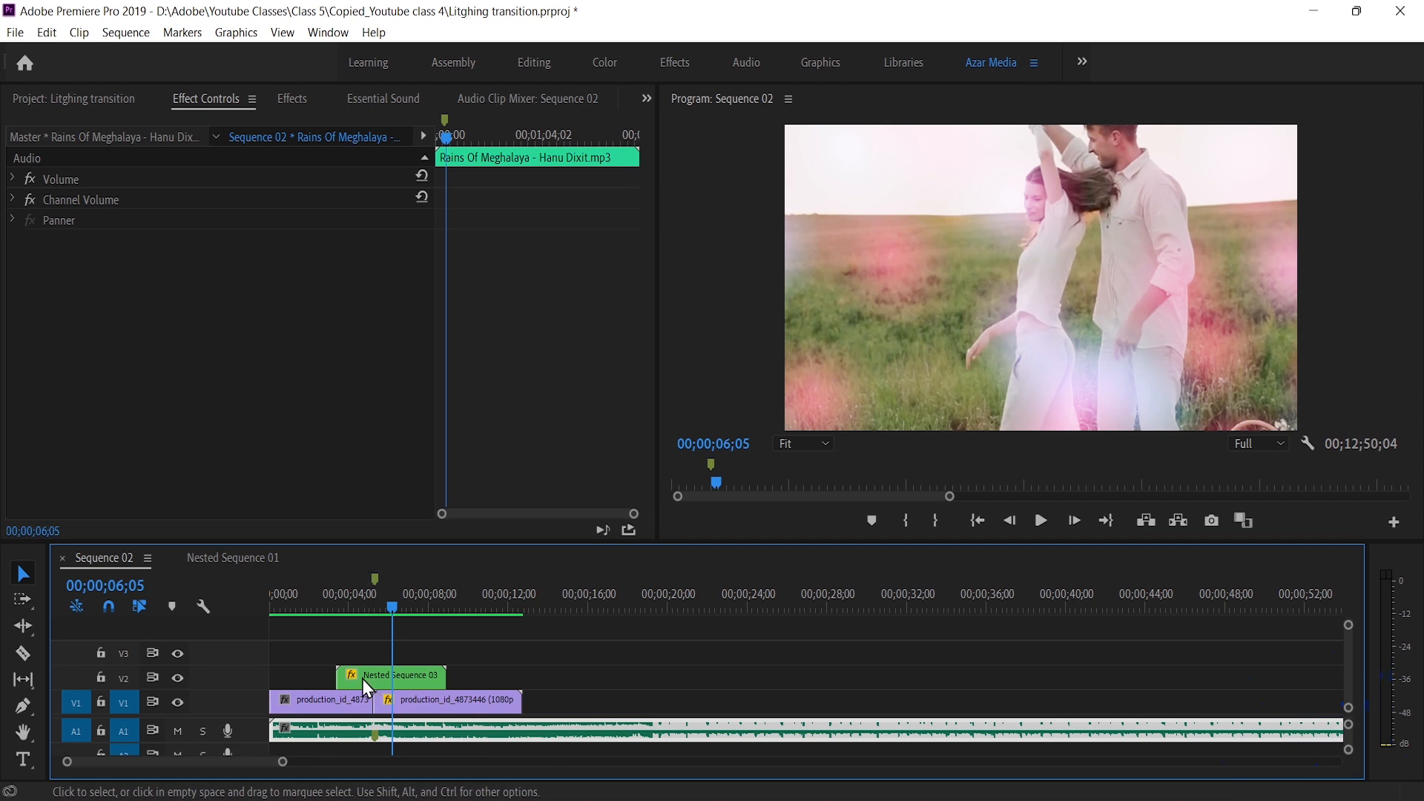
Trim both ends of the nested light clip so it runs from about 00;00;04;11 to 00;00;08;00
left_click_drag(341, 673, 425, 674)
left_click(435, 602)
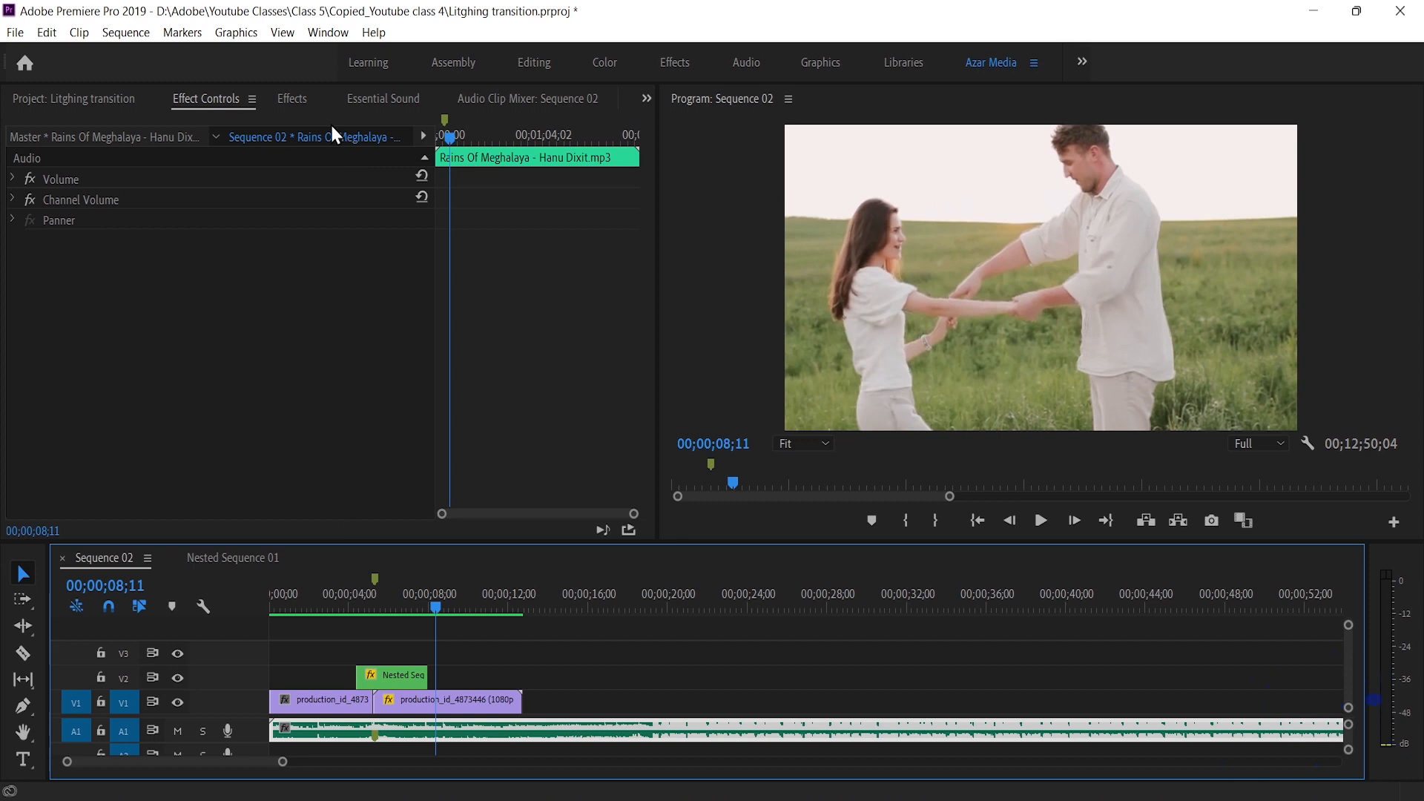
Find the ProcAmp effect and apply it to the nested light clip on V2
left_click(293, 101)
left_click(80, 126)
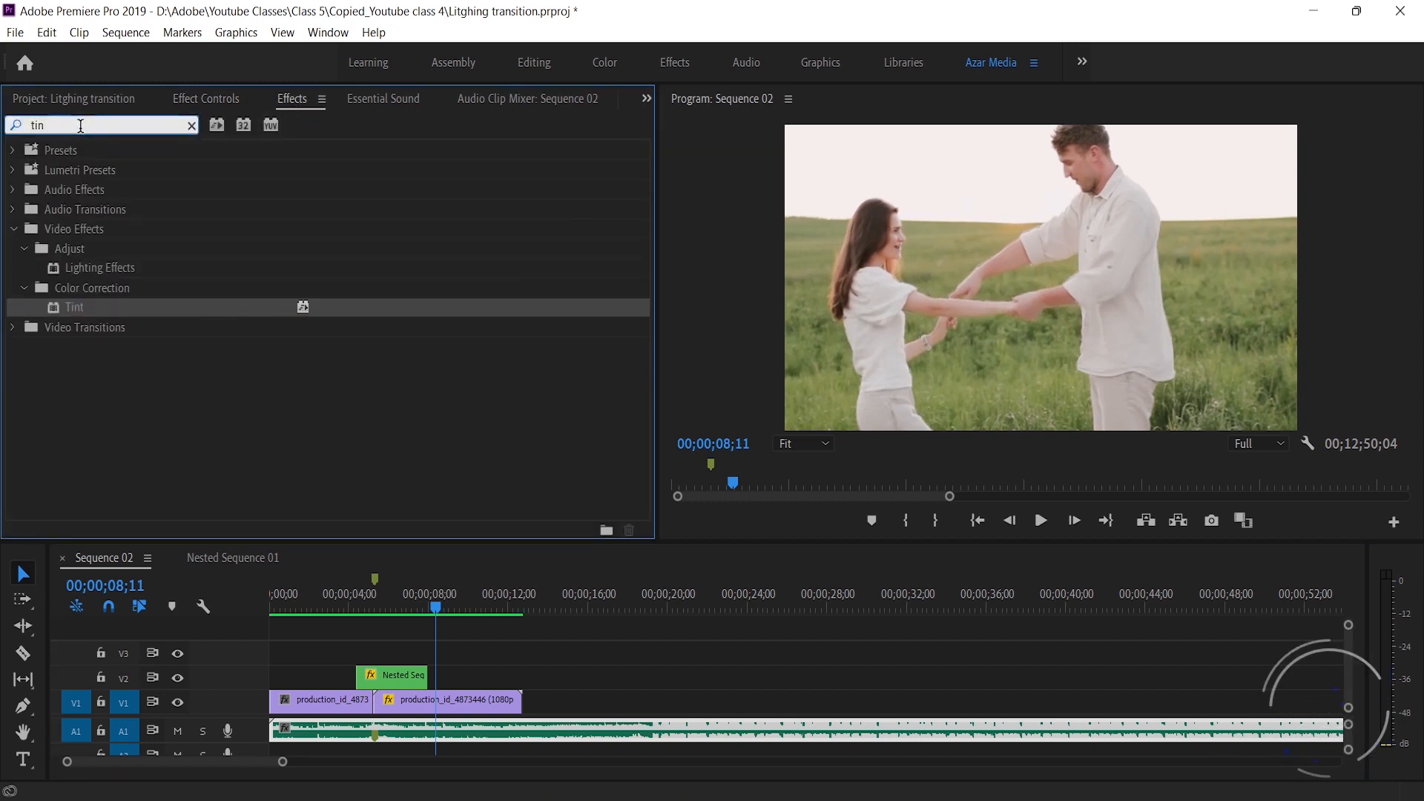
type("pro")
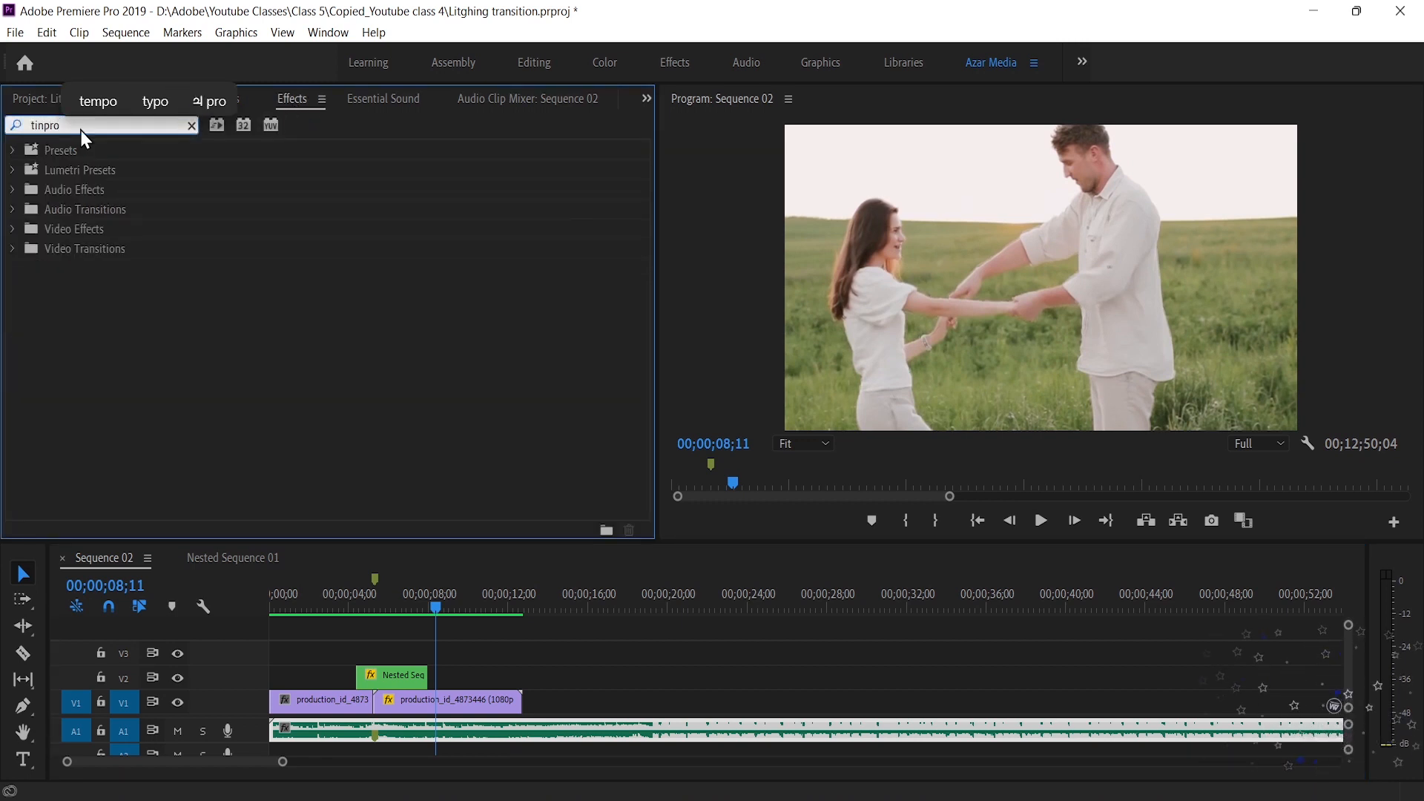
key("BackSpace")
key("BackSpace")
key("BackSpace")
key("BackSpace")
key("BackSpace")
key("BackSpace")
type("p")
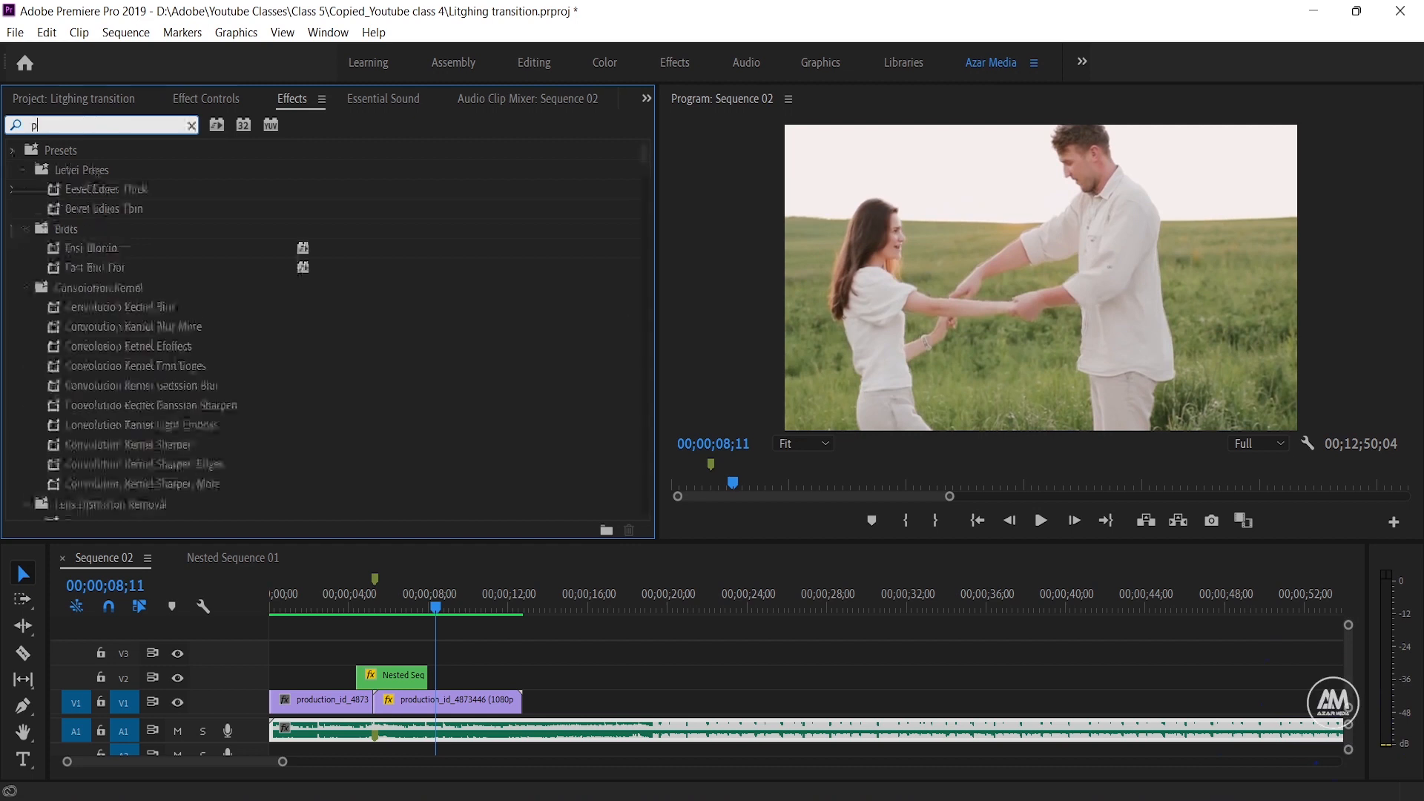
type("roc")
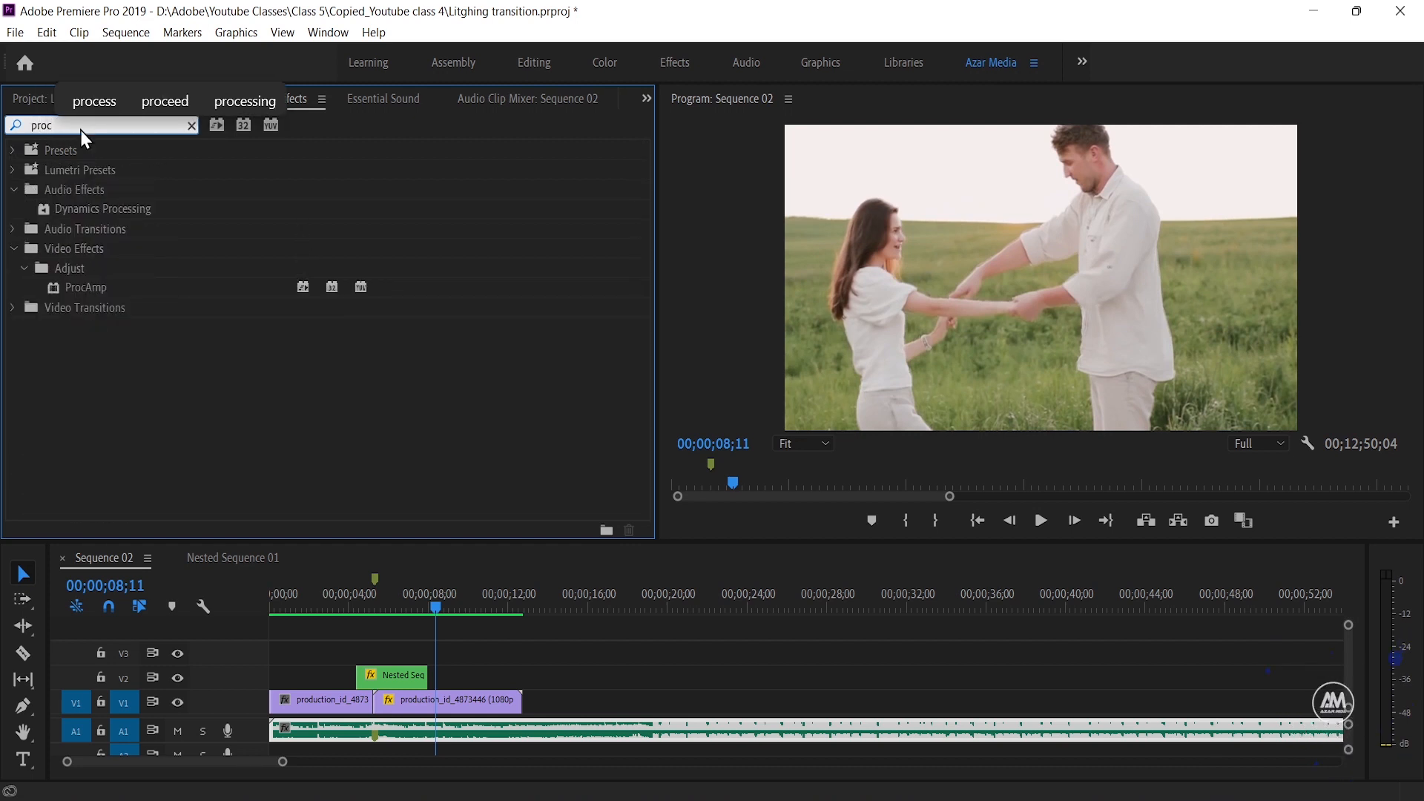
left_click_drag(80, 287, 392, 672)
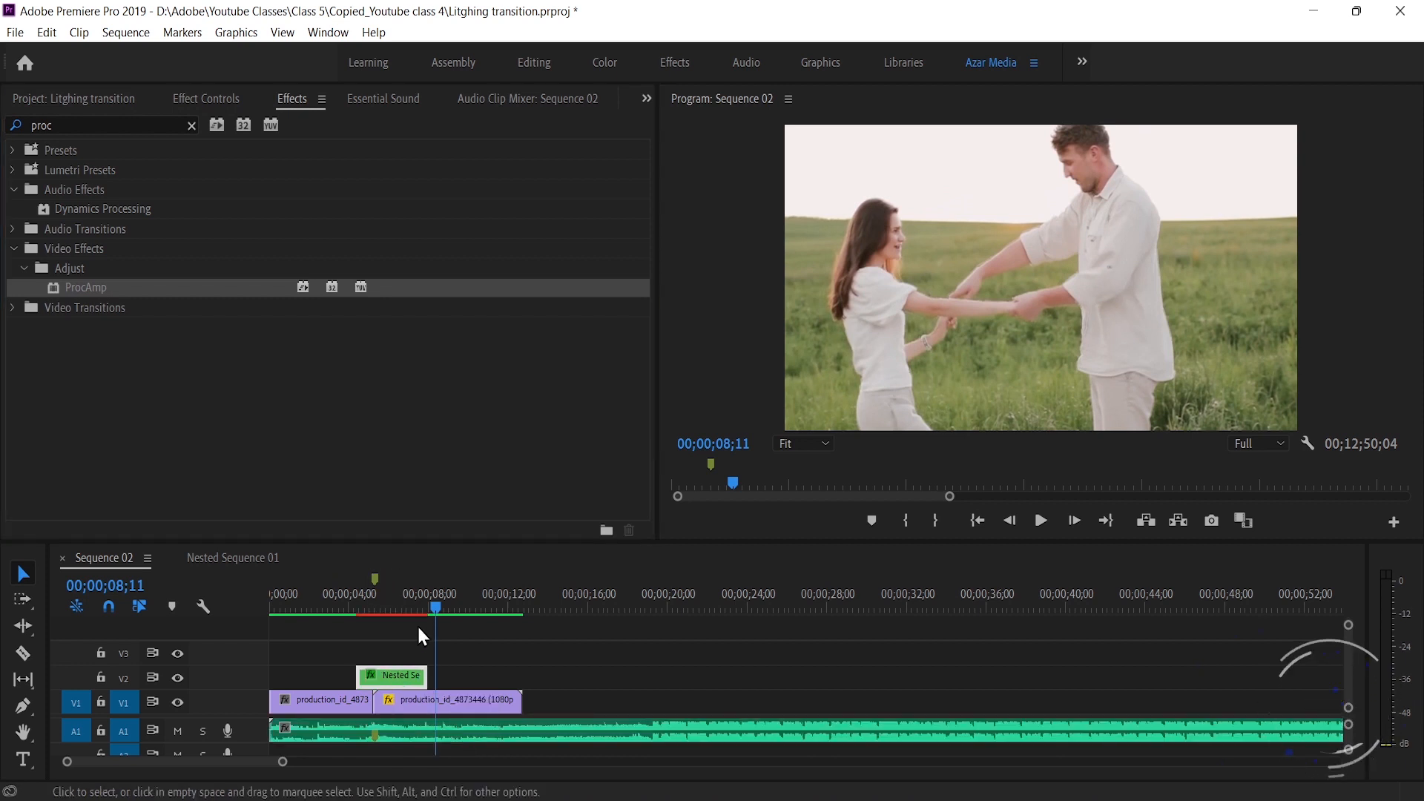
Add ProcAmp Brightness keyframes of 0.0 at the nested clip's start, 00;00;04;11, and near its end at 00;00;07;25
left_click_drag(434, 604, 355, 604)
left_click(213, 98)
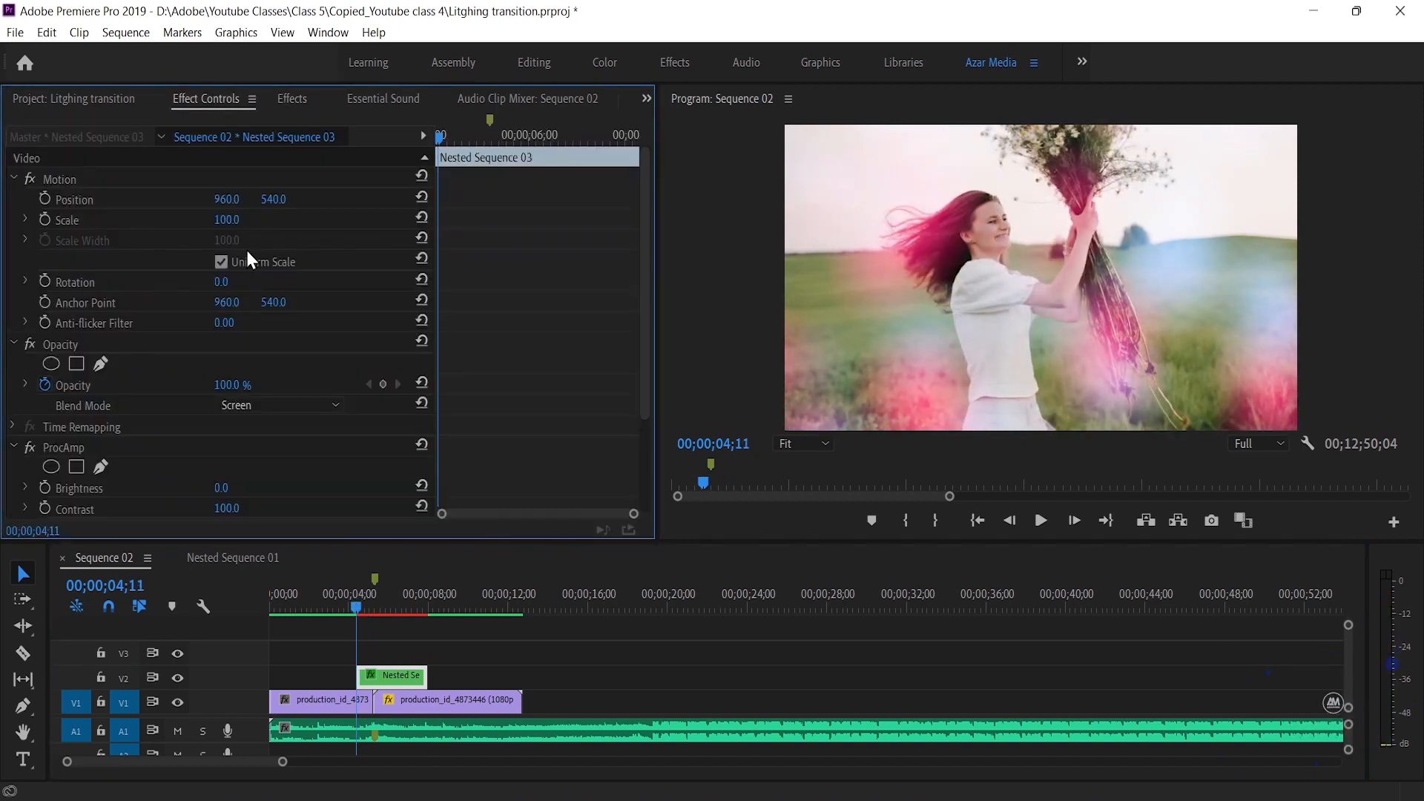
scroll(493, 431, "down", 3)
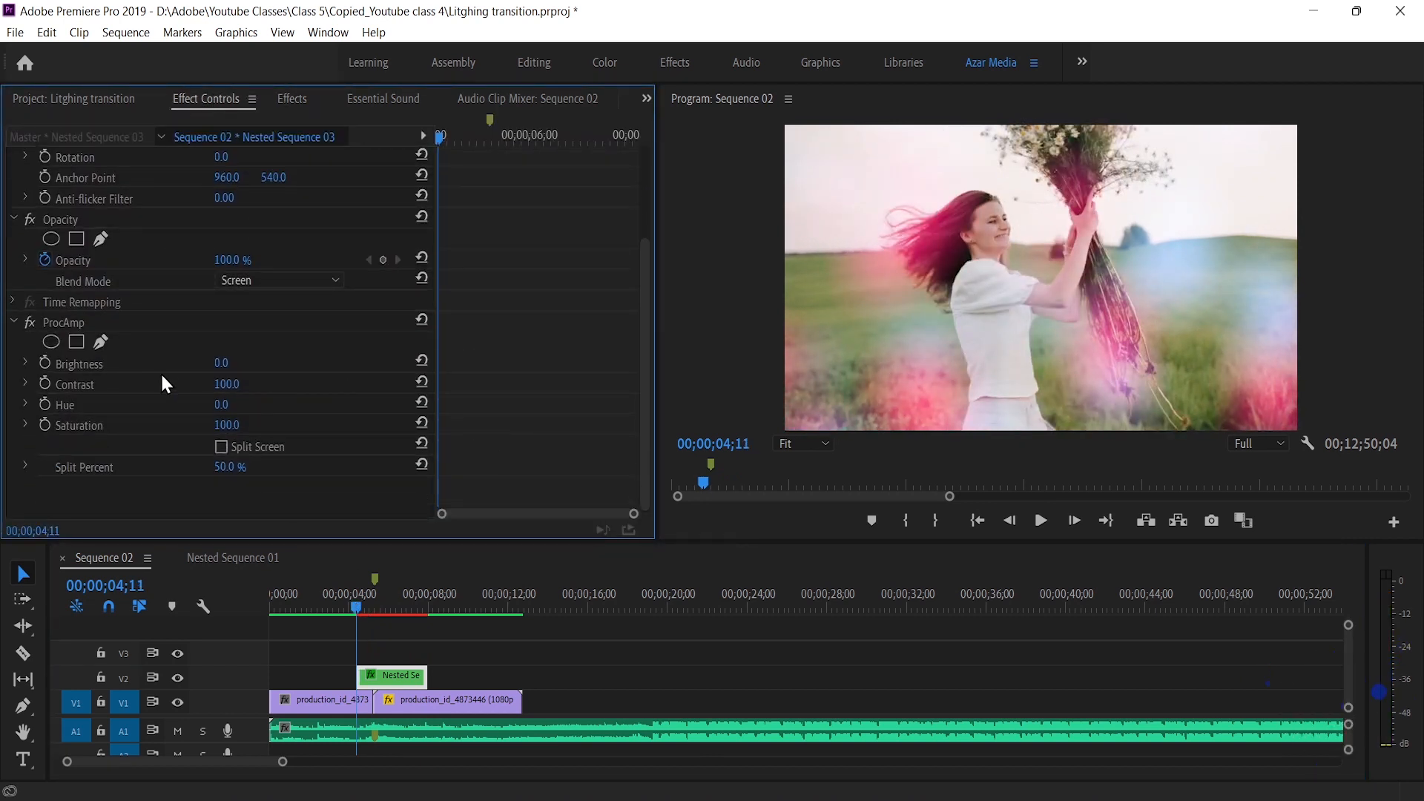
left_click(43, 363)
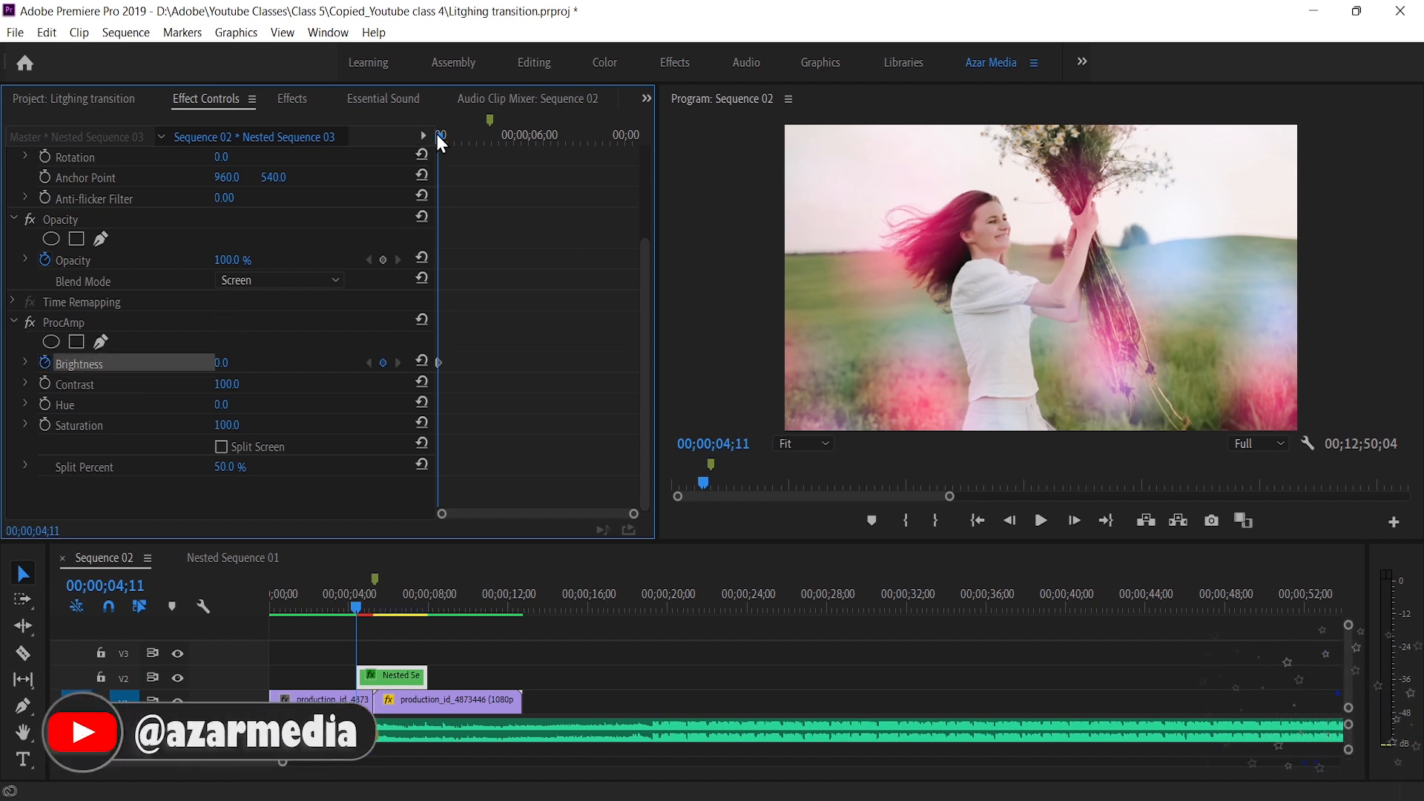
left_click_drag(438, 135, 630, 162)
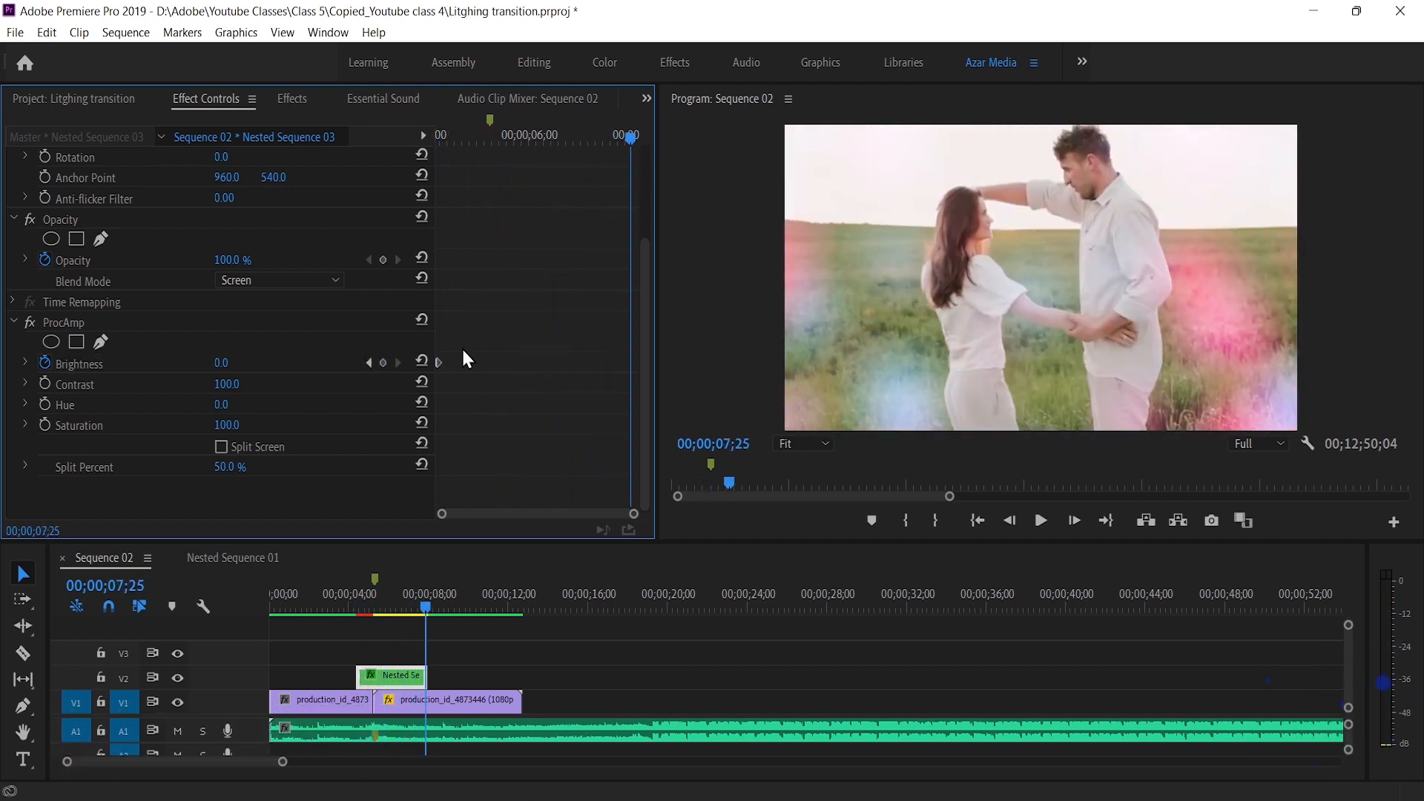
left_click(382, 363)
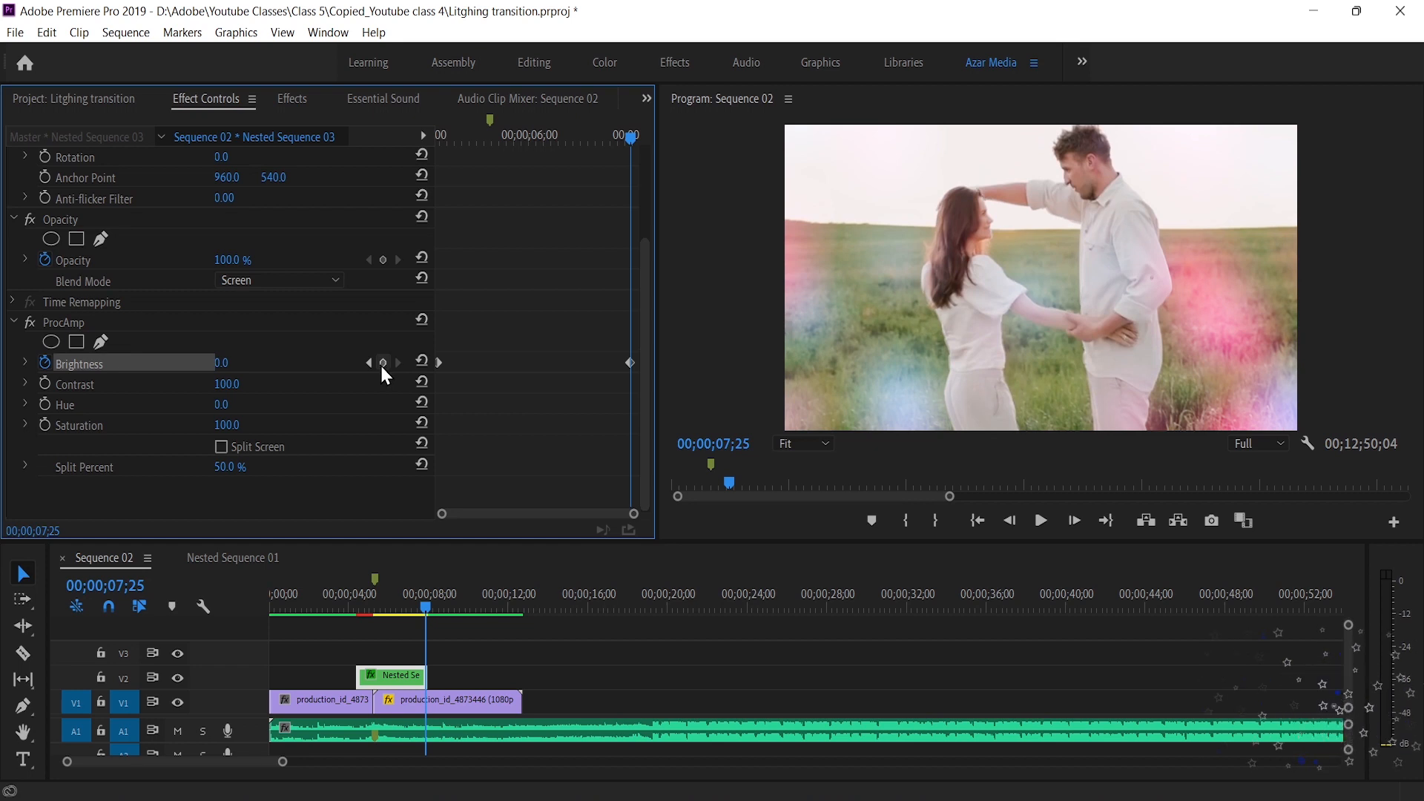
Set the ProcAmp Brightness to 100.0 at the cut between the two clips, 00;00;05;06, to keyframe a white flash
left_click_drag(425, 604, 373, 602)
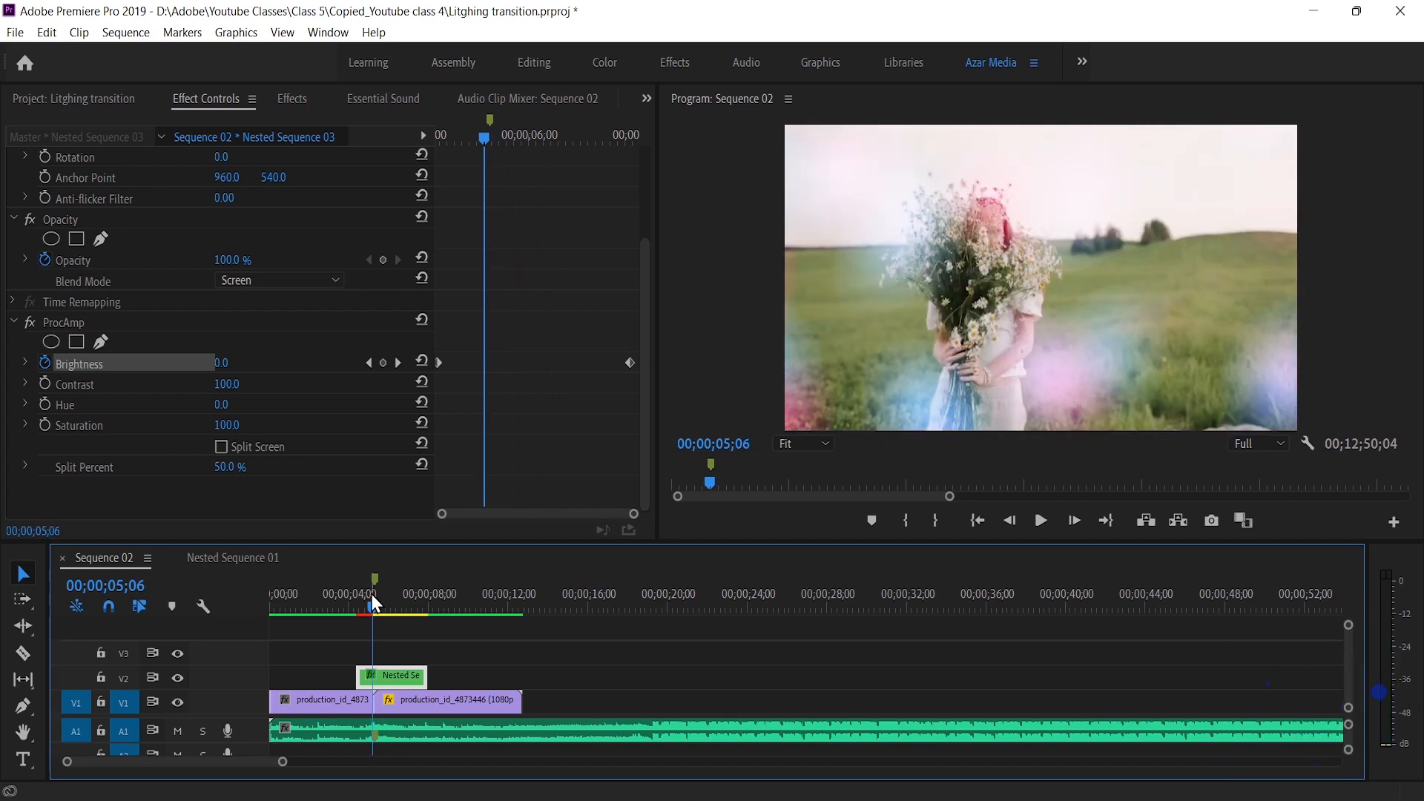
left_click(220, 363)
left_click_drag(242, 364, 287, 364)
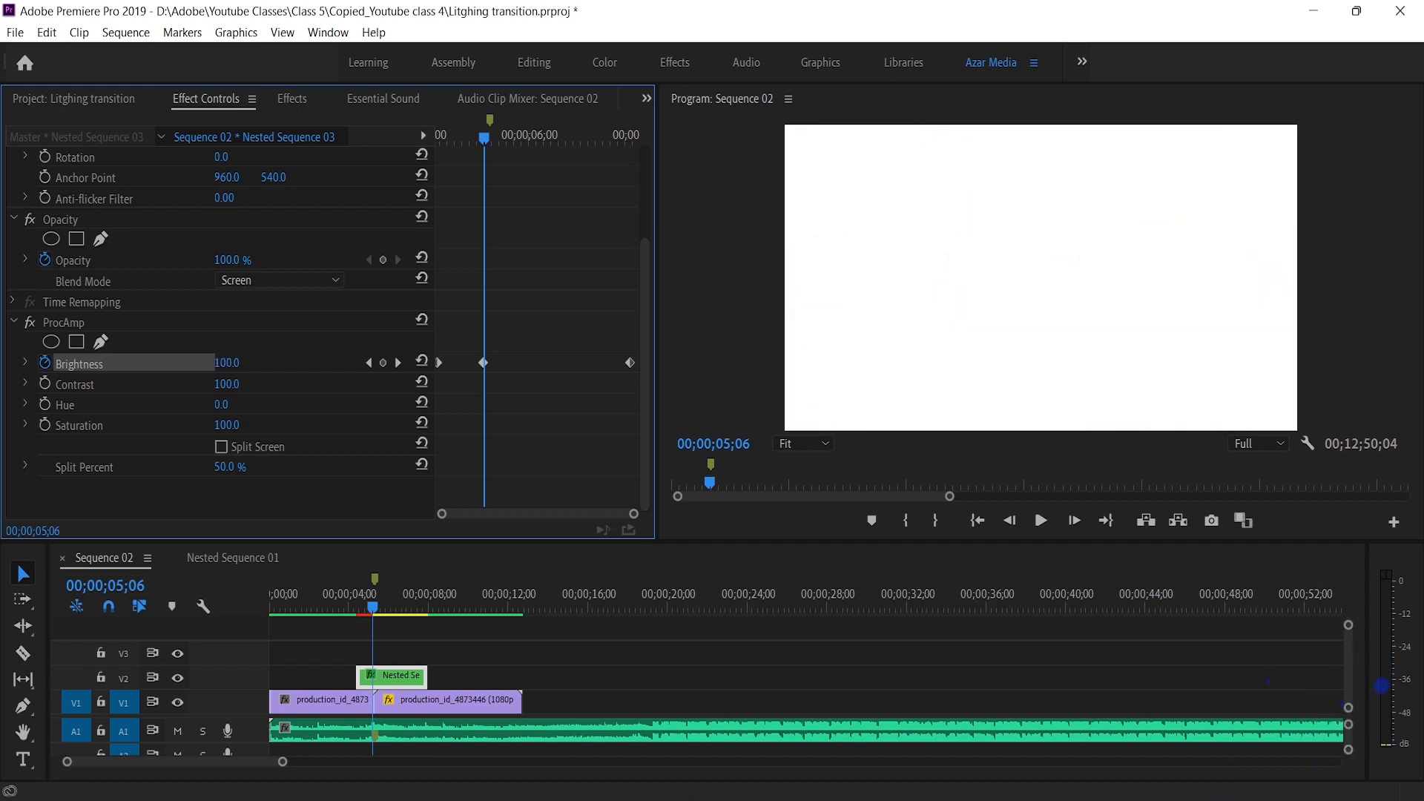
left_click_drag(293, 363, 294, 363)
Apply the default Cross Dissolve transition to both the start and the end of the nested light clip
right_click(360, 679)
left_click(380, 650)
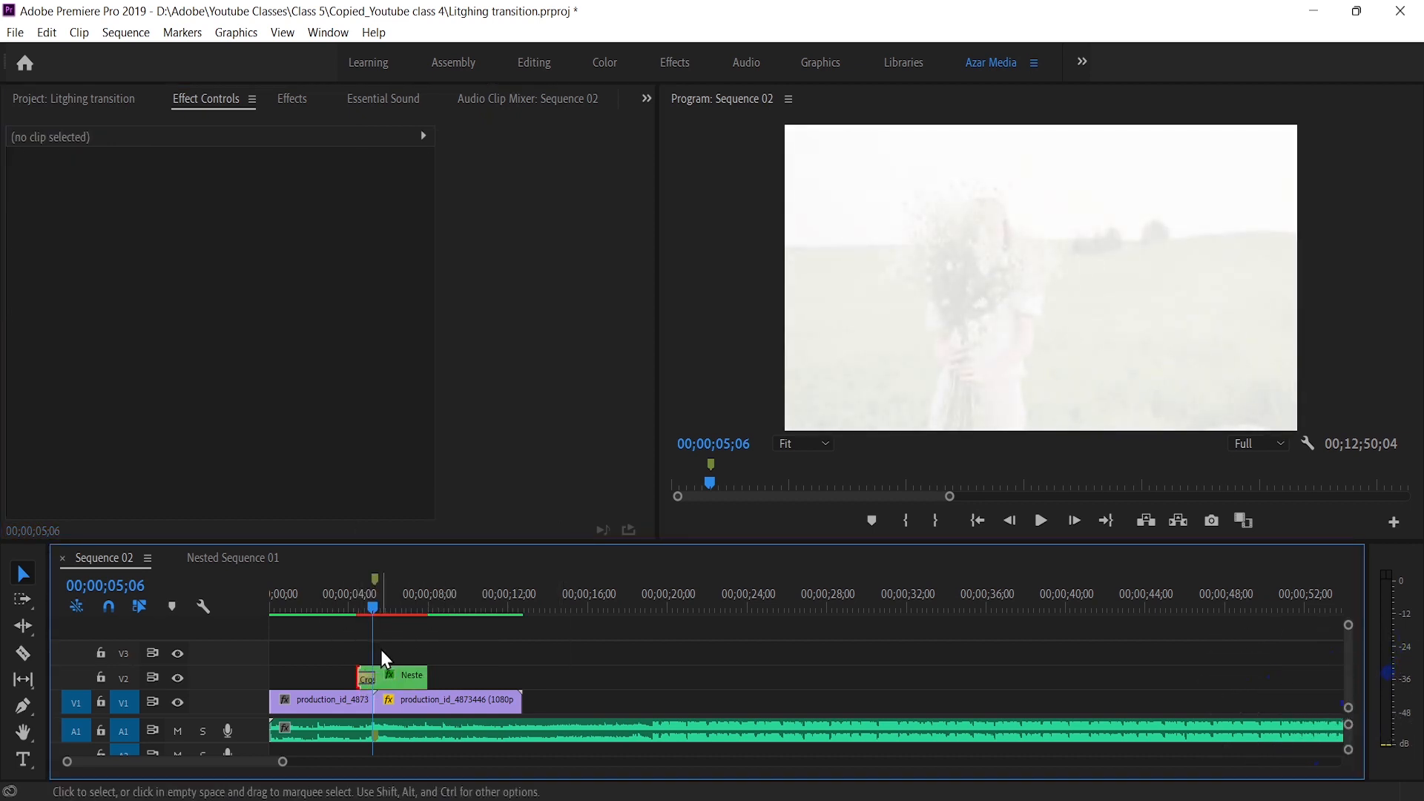
right_click(420, 672)
left_click(455, 635)
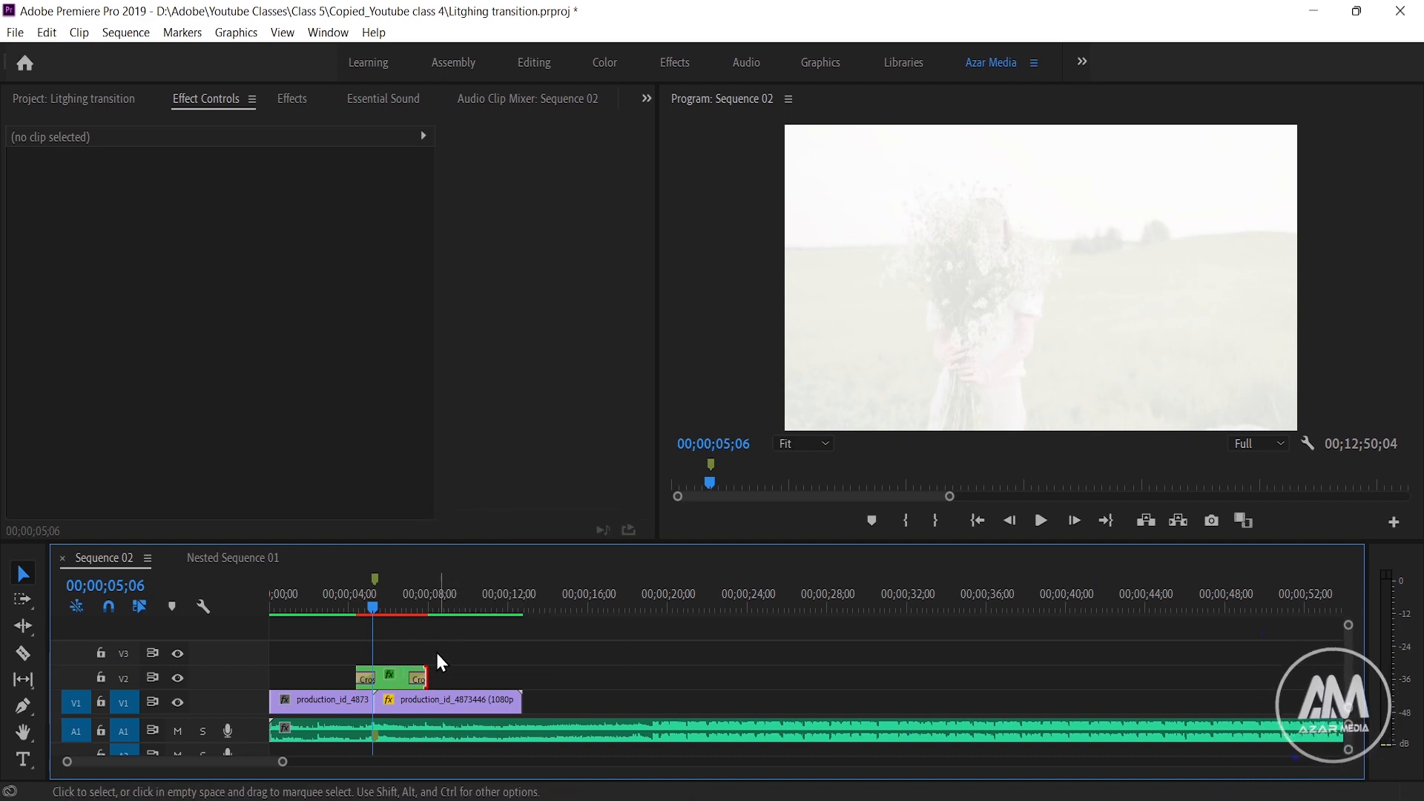
Shorten the nested clip's opening Cross Dissolve to 00;00;00;12 and lengthen its closing Cross Dissolve to 00;00;01;14
left_click_drag(283, 762, 227, 770)
left_click(560, 602)
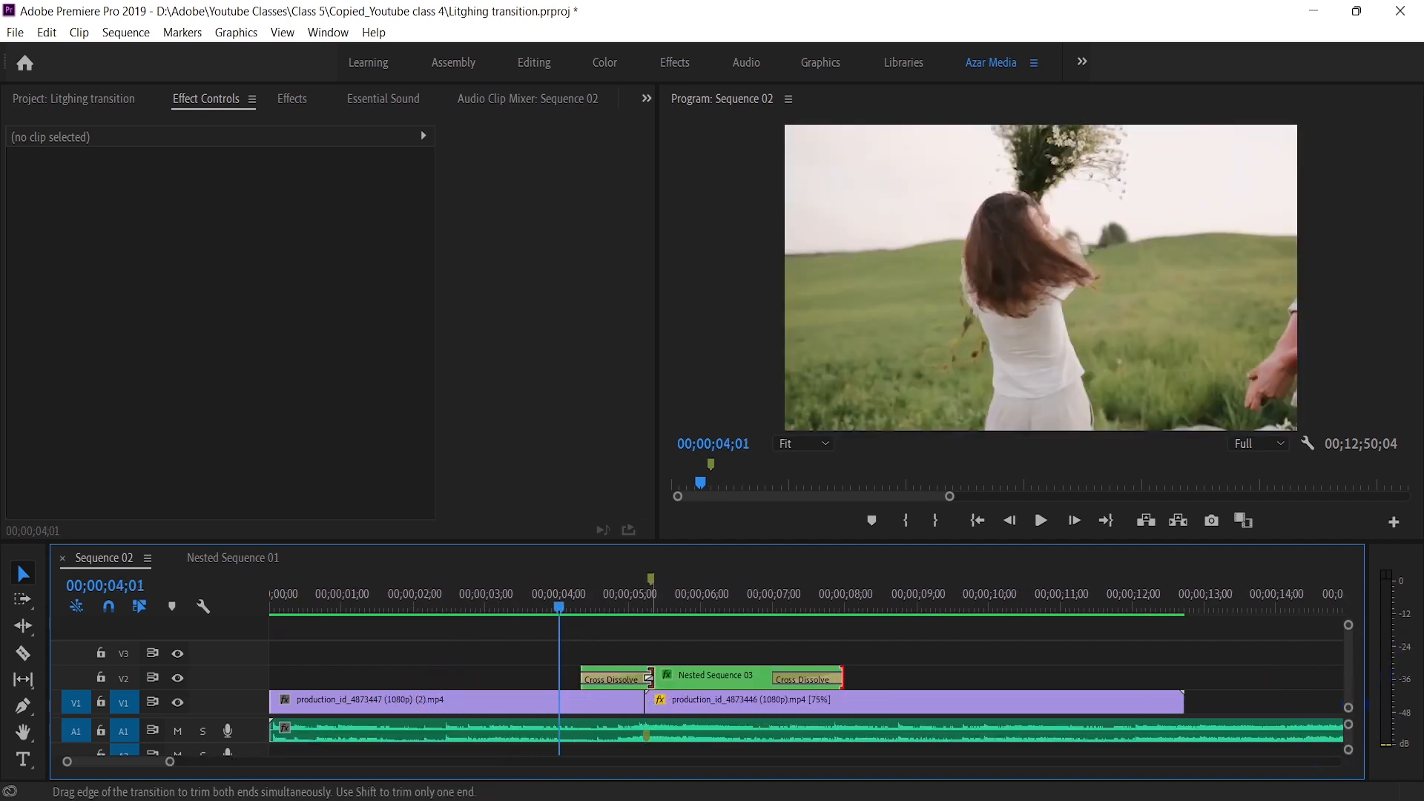
left_click_drag(649, 678, 608, 680)
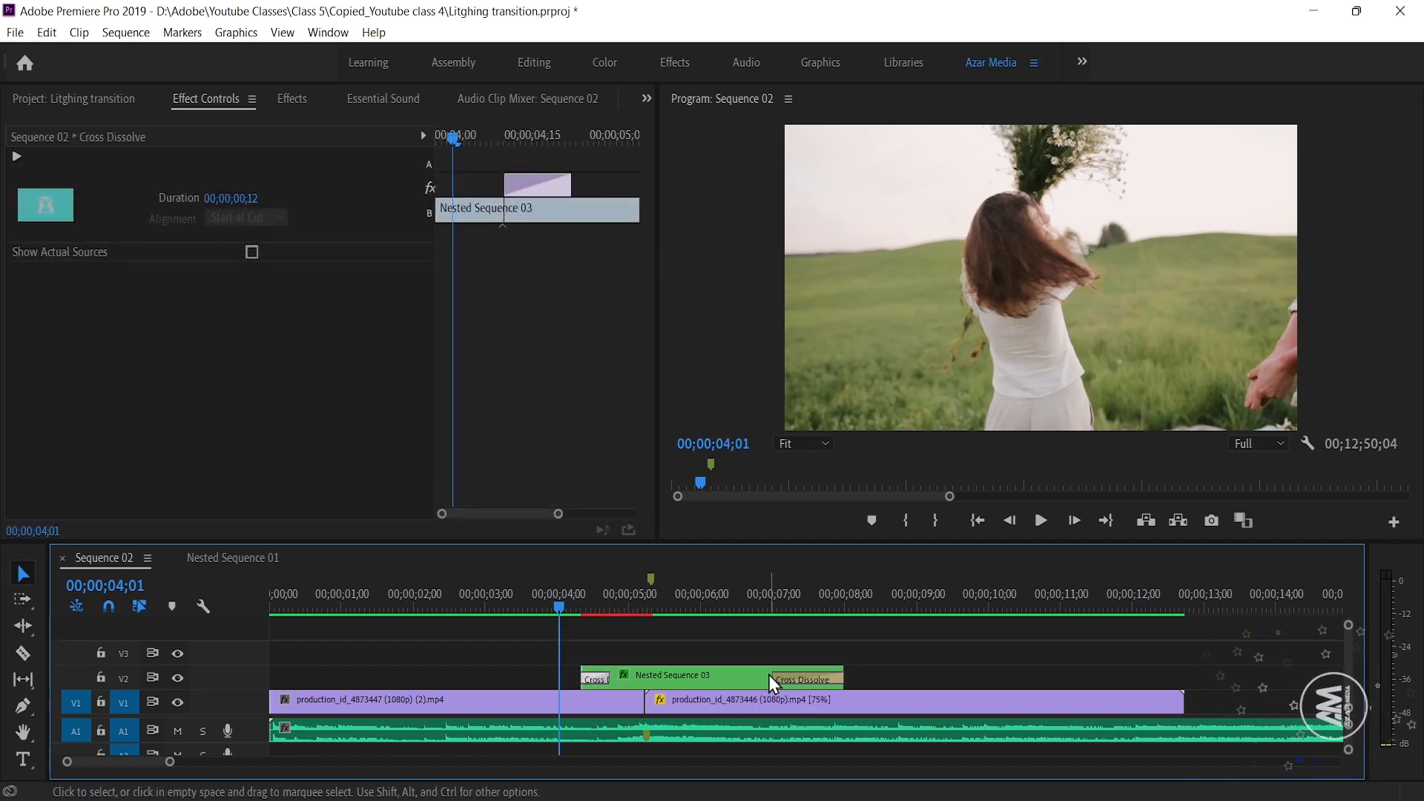
left_click_drag(771, 677, 741, 687)
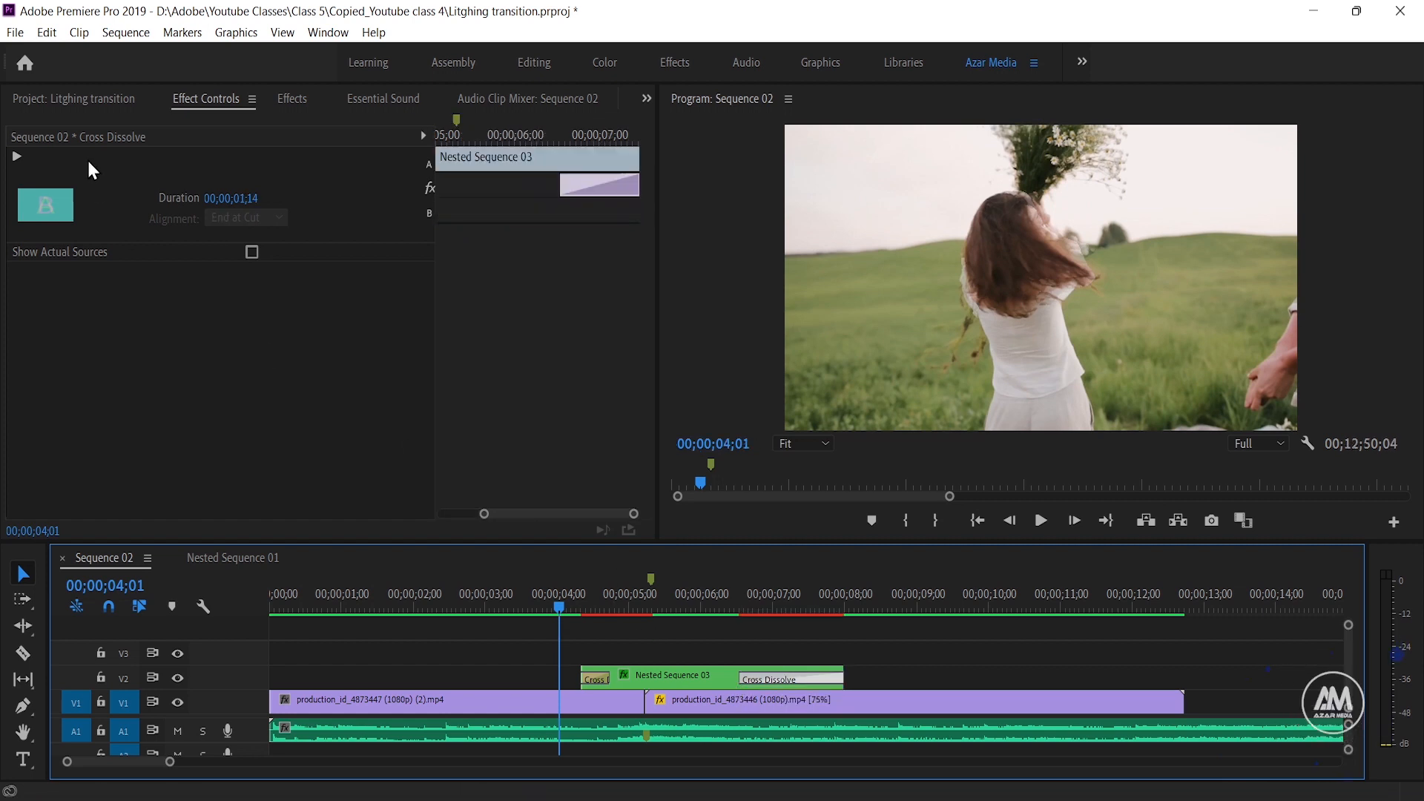
Render the sequence's updated previews from In to Out
left_click(126, 33)
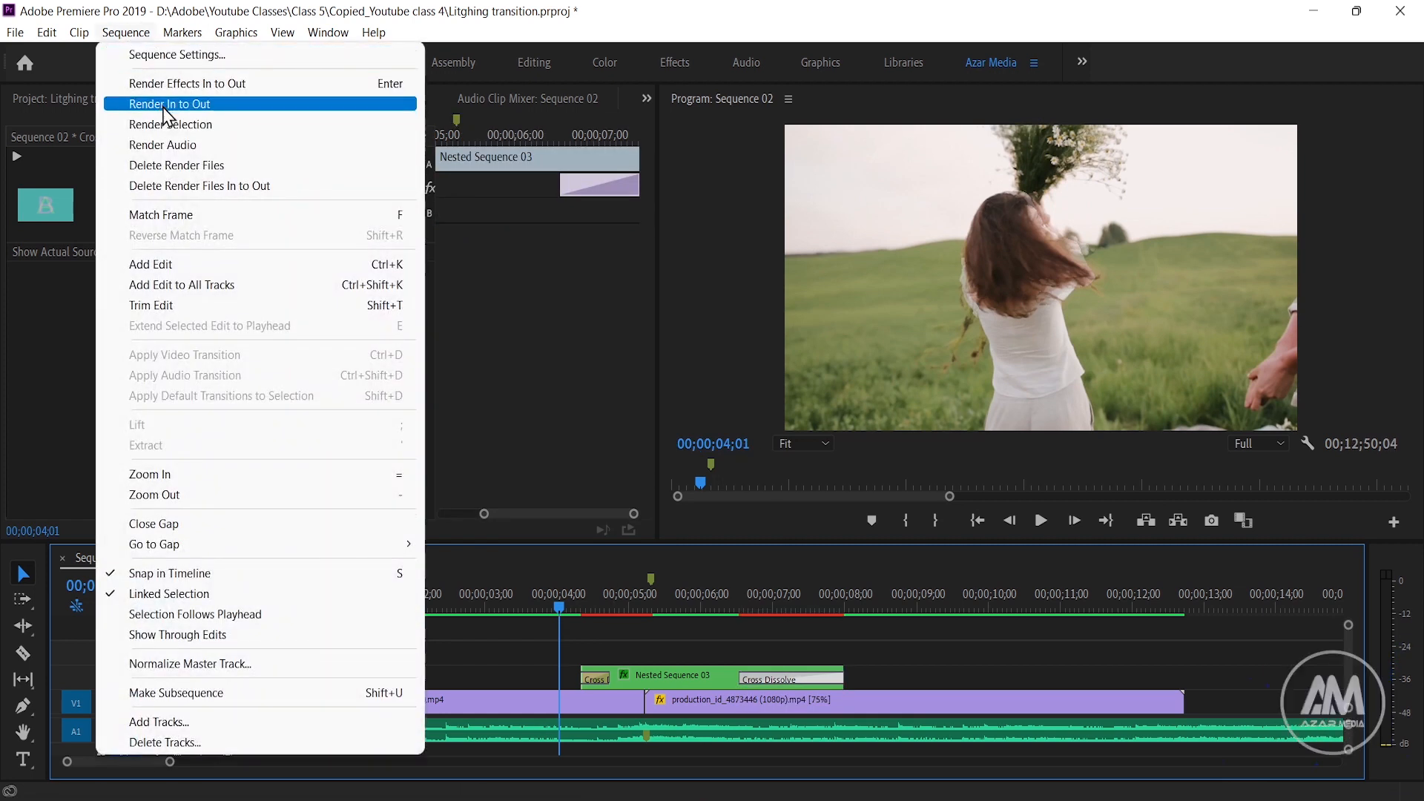
left_click(169, 104)
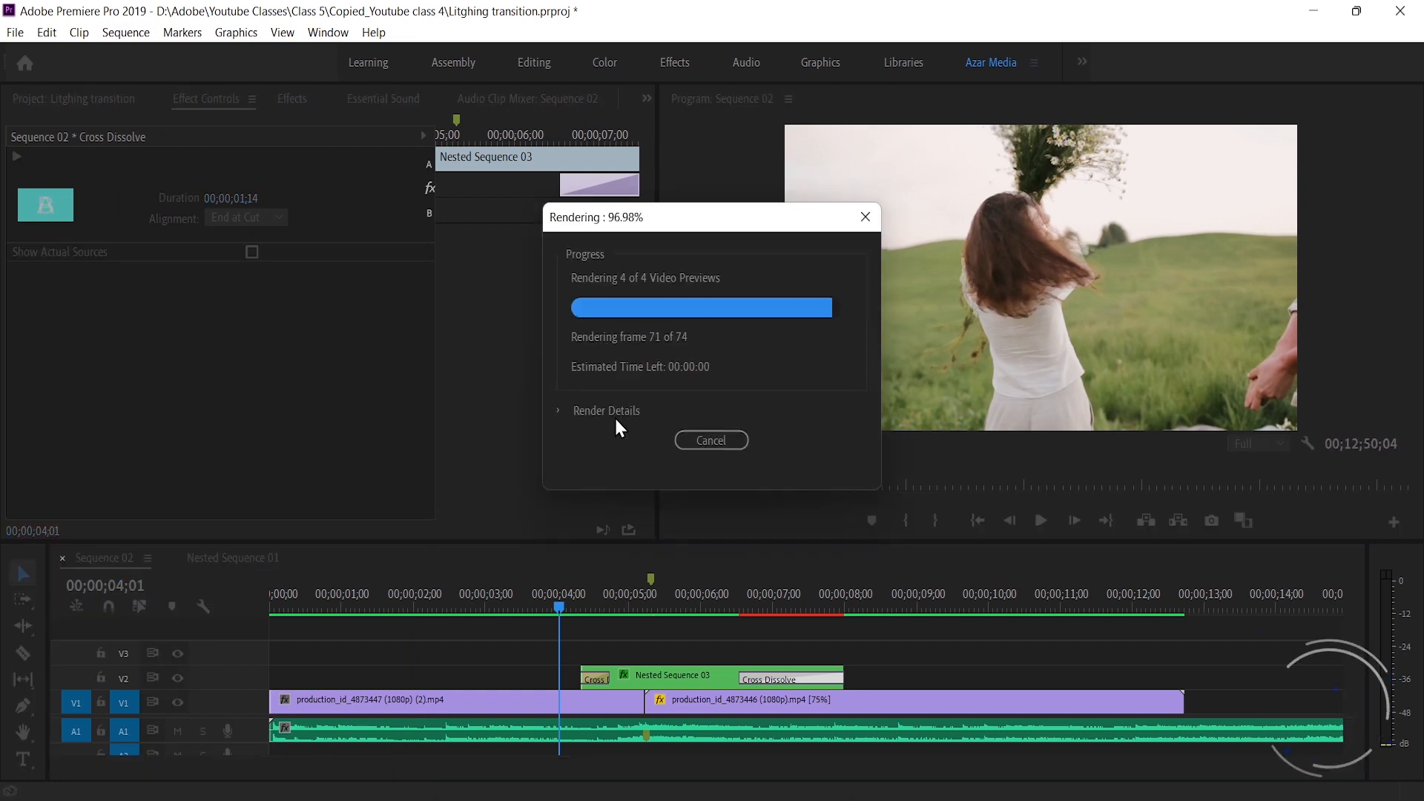